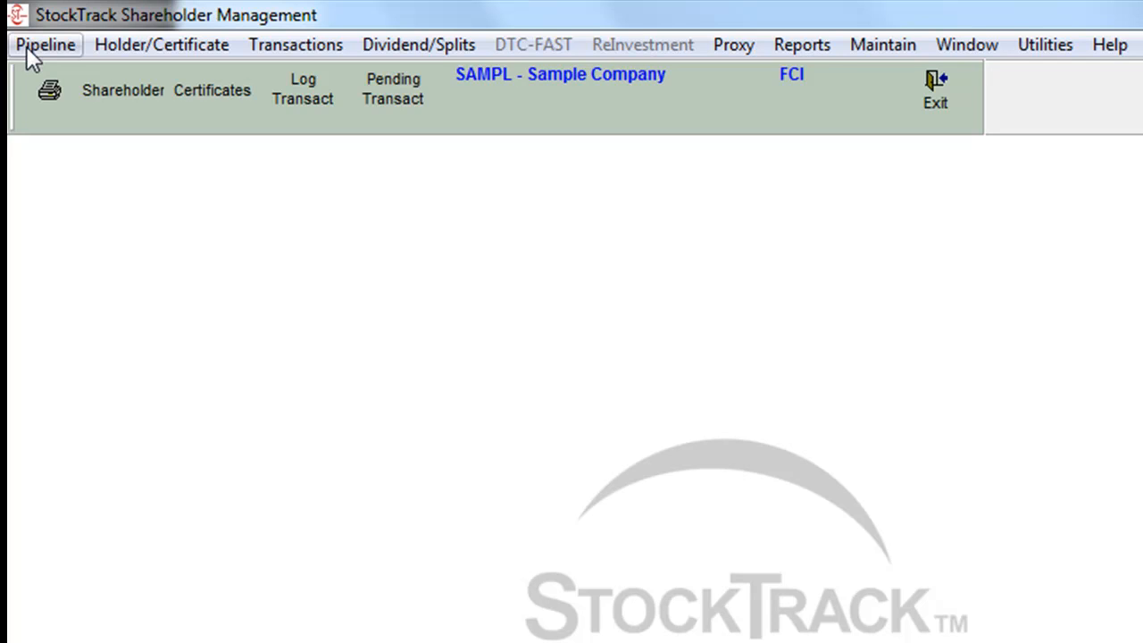
click(36, 47)
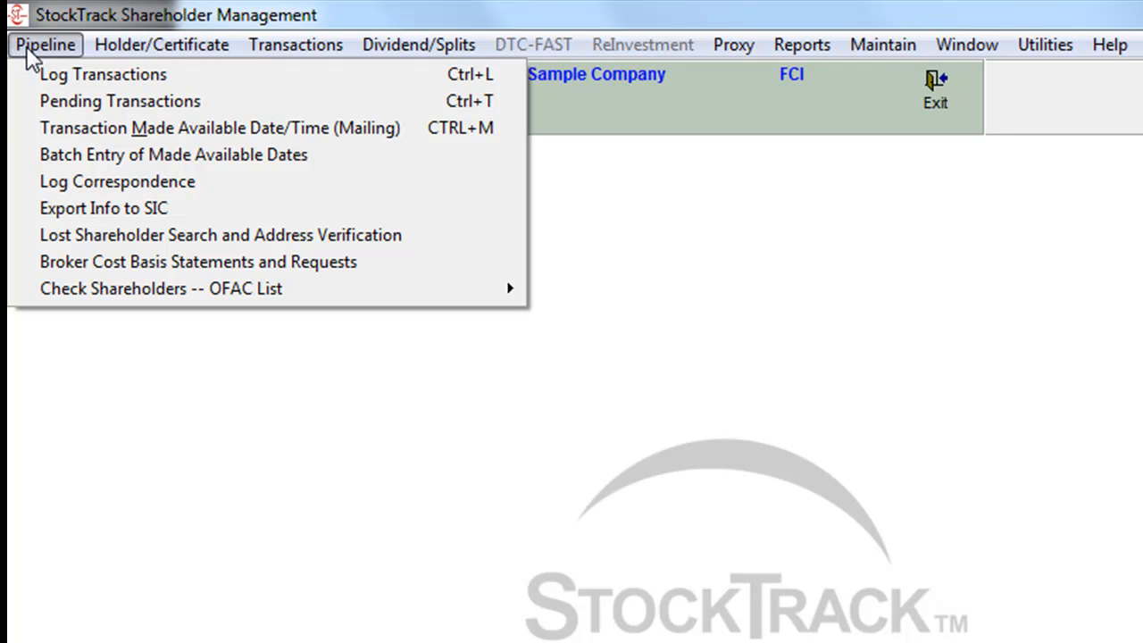
mouse_move(149, 45)
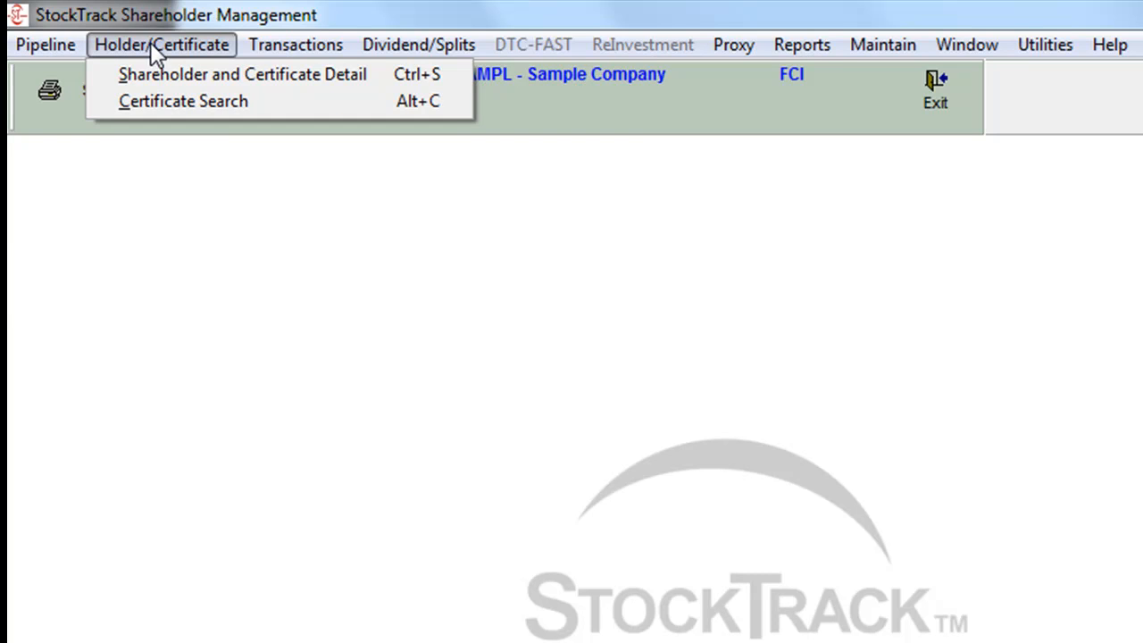
mouse_move(412, 45)
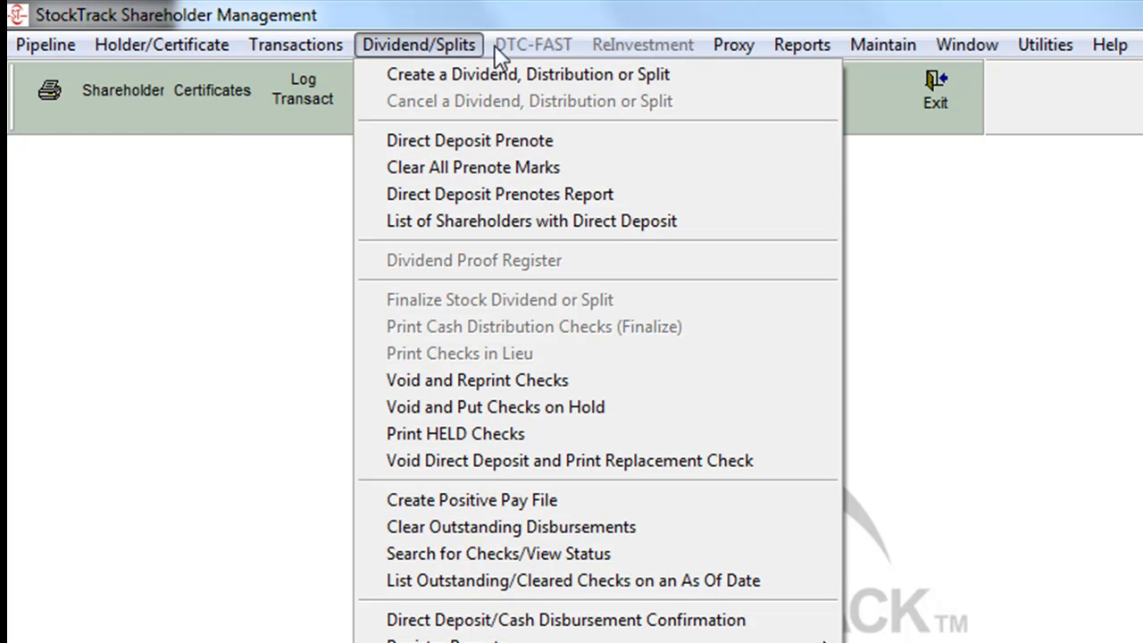
mouse_move(720, 50)
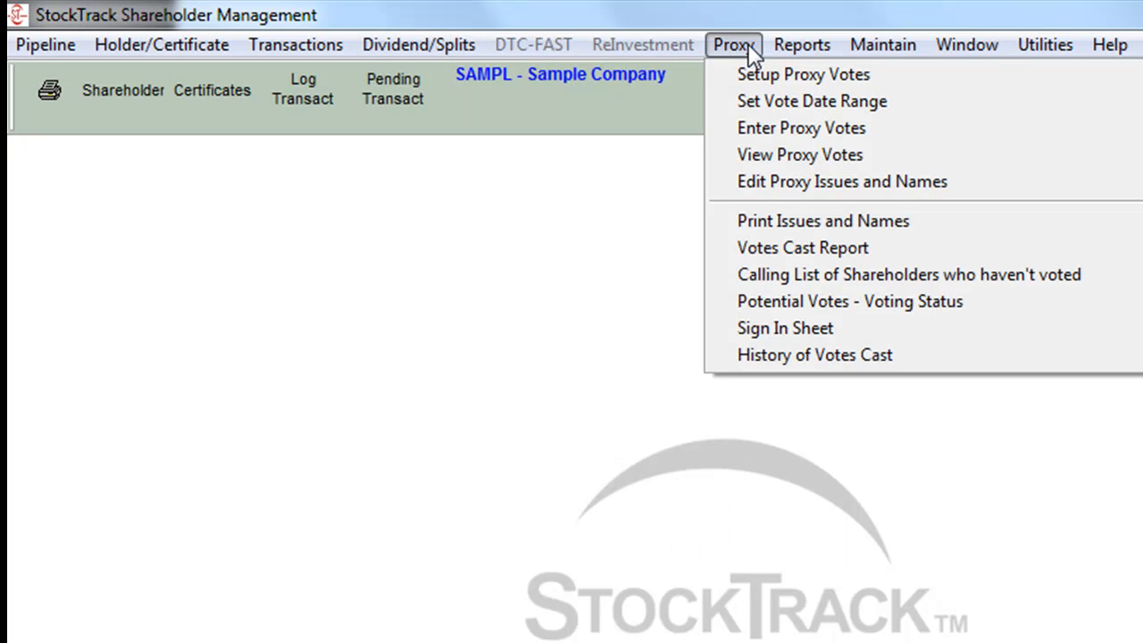
mouse_move(785, 49)
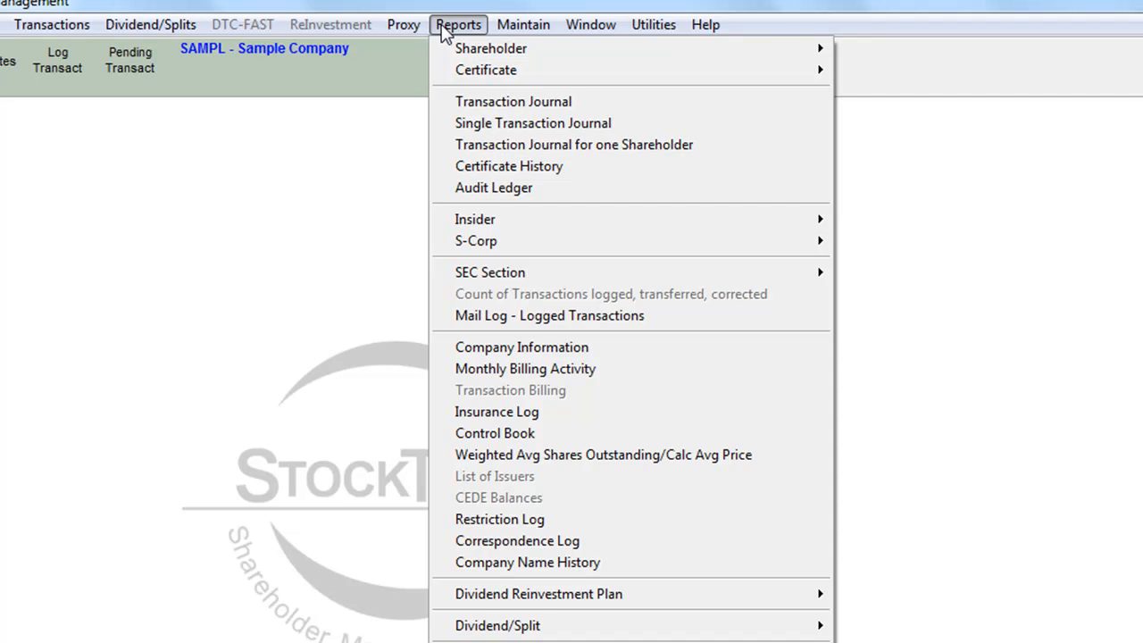
mouse_move(506, 32)
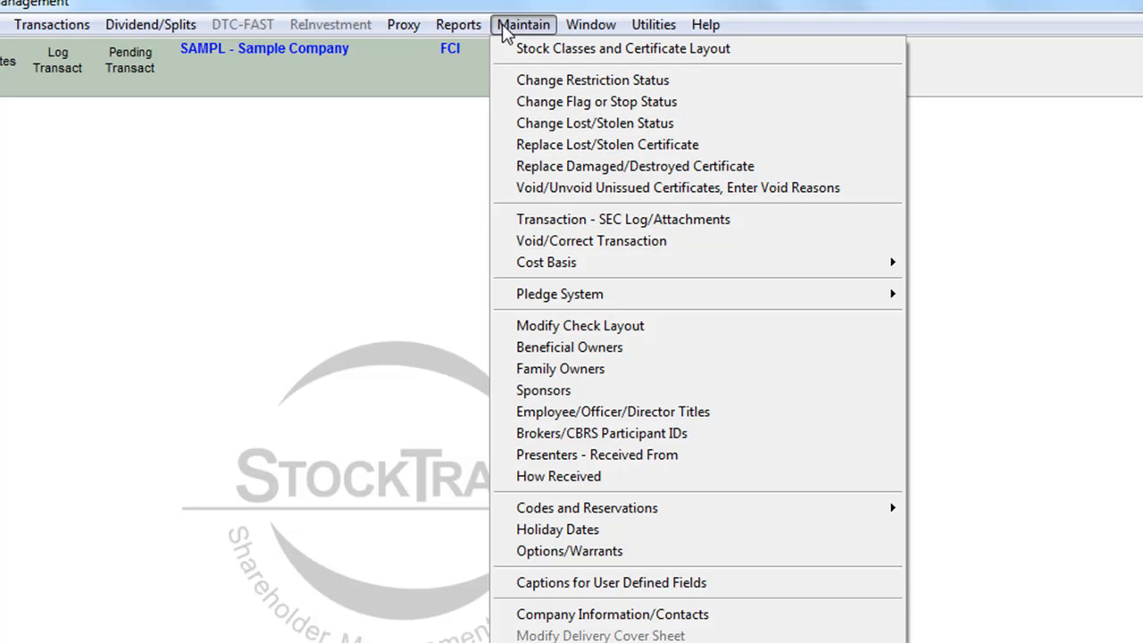
mouse_move(646, 34)
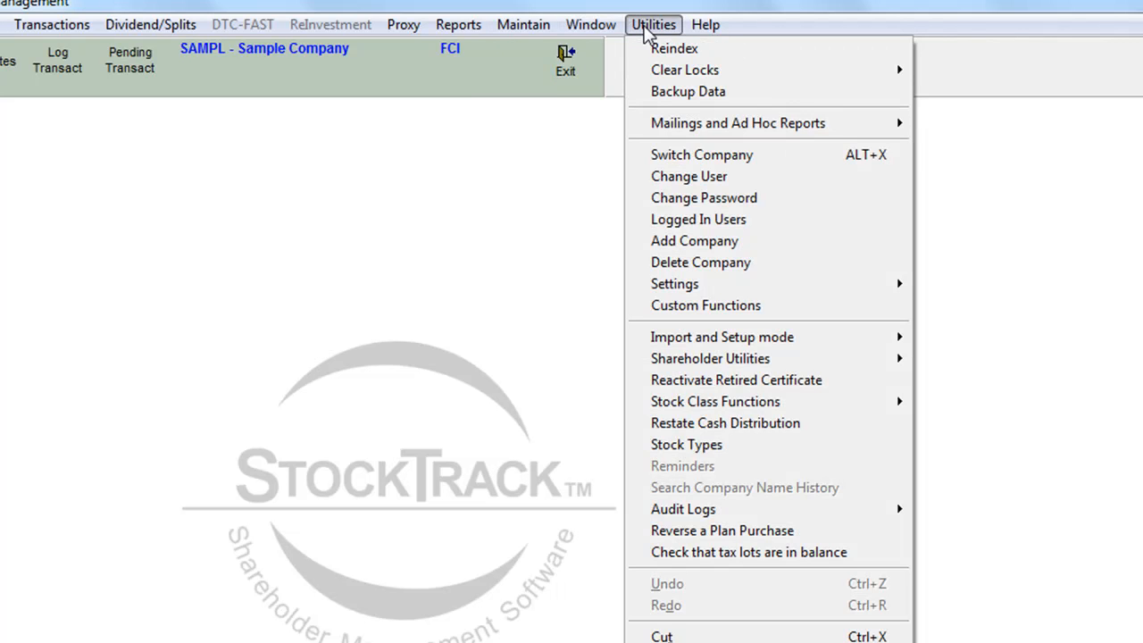
mouse_move(747, 512)
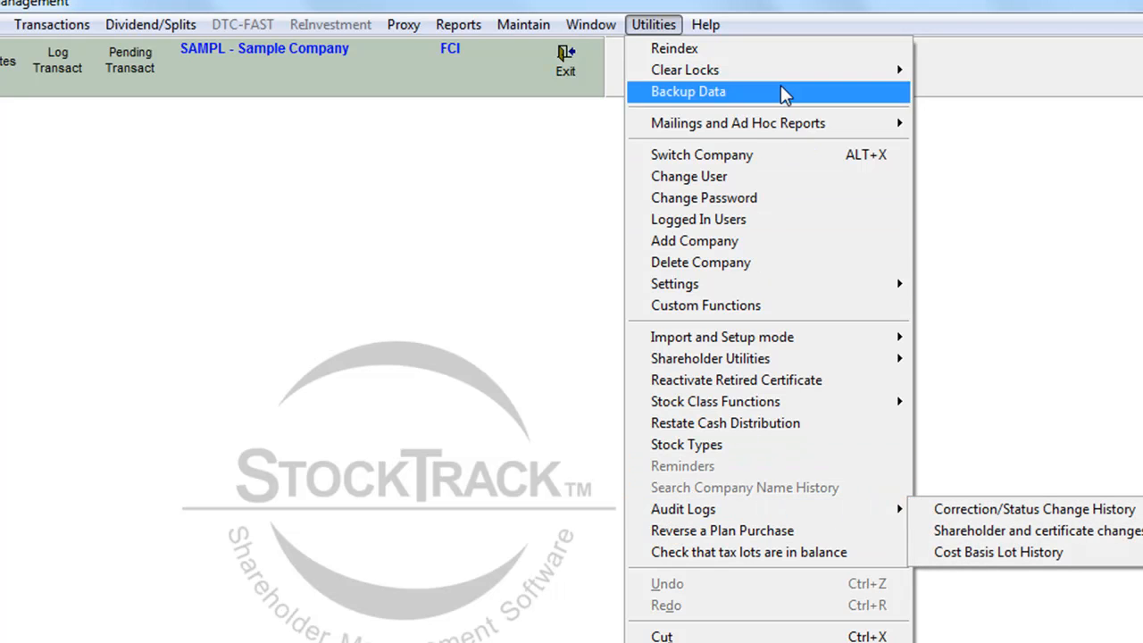
mouse_move(784, 128)
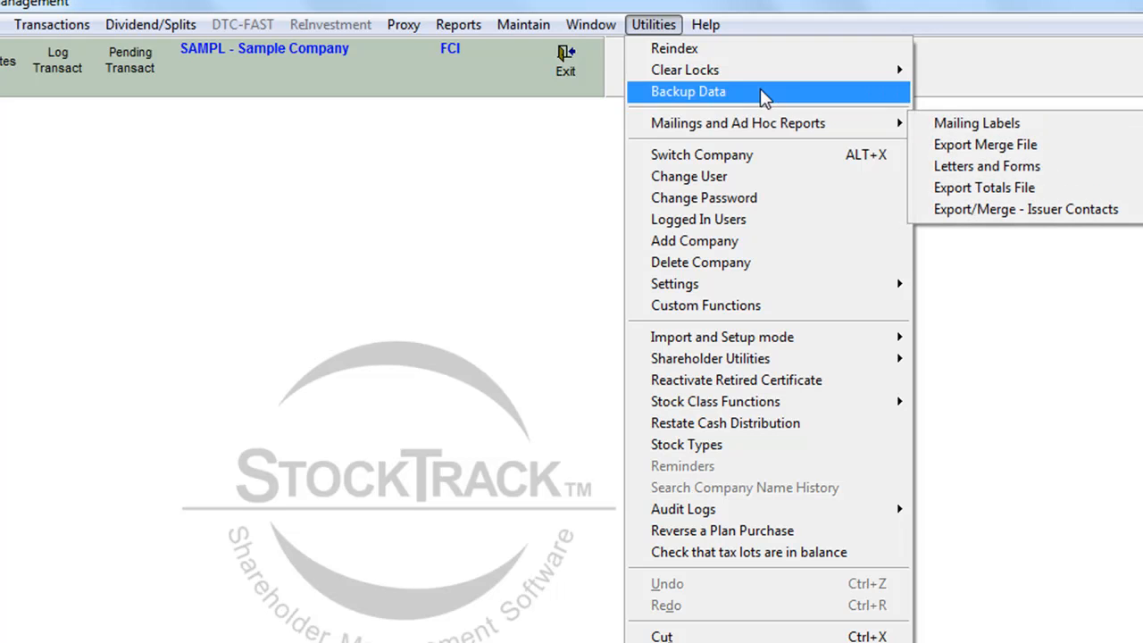
Open the help topics and display the Pipeline page on logging transactions
click(705, 25)
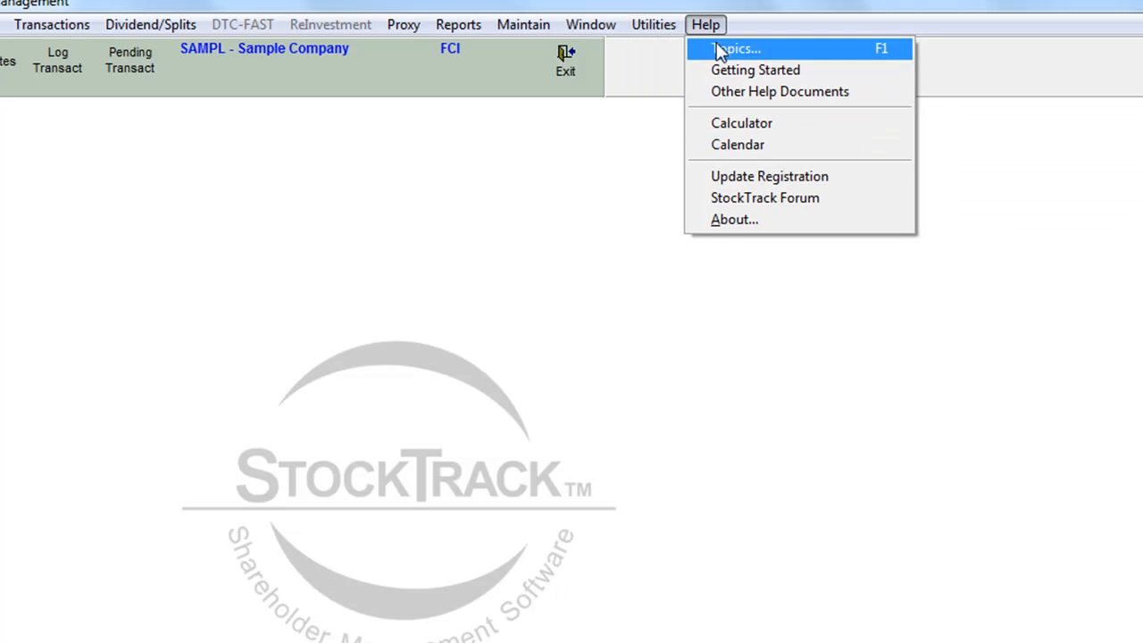
click(719, 48)
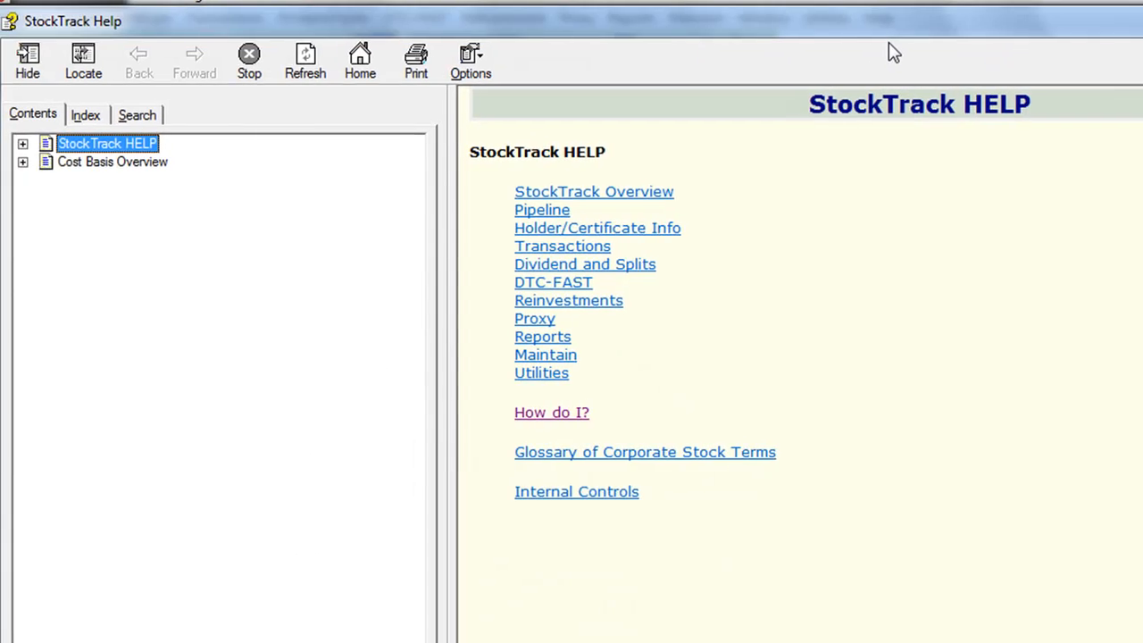
click(24, 143)
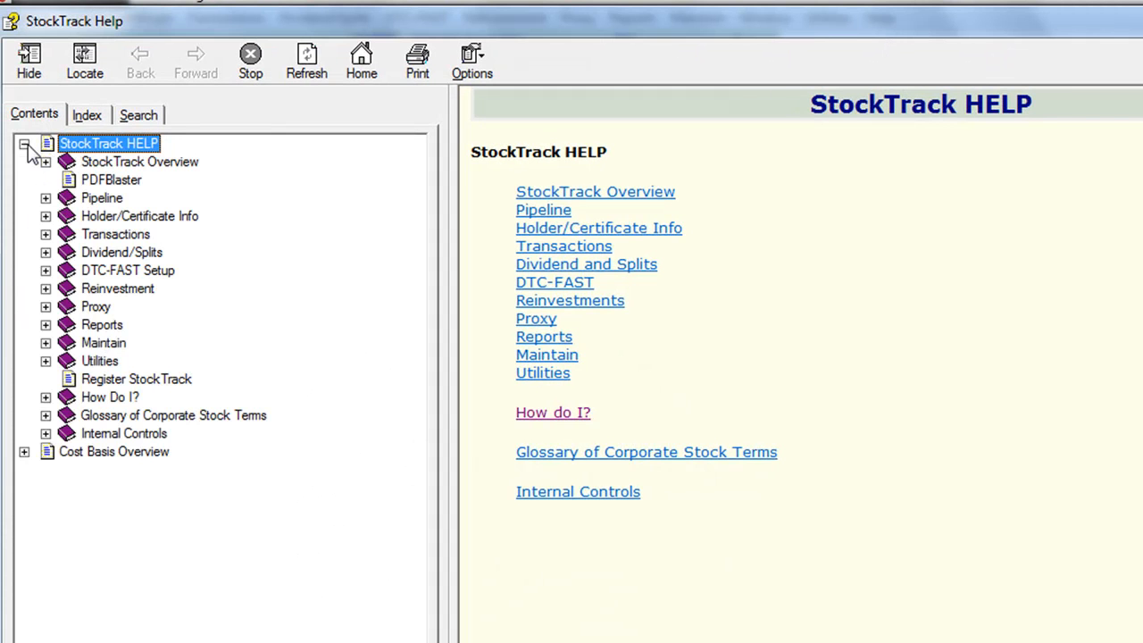
click(44, 198)
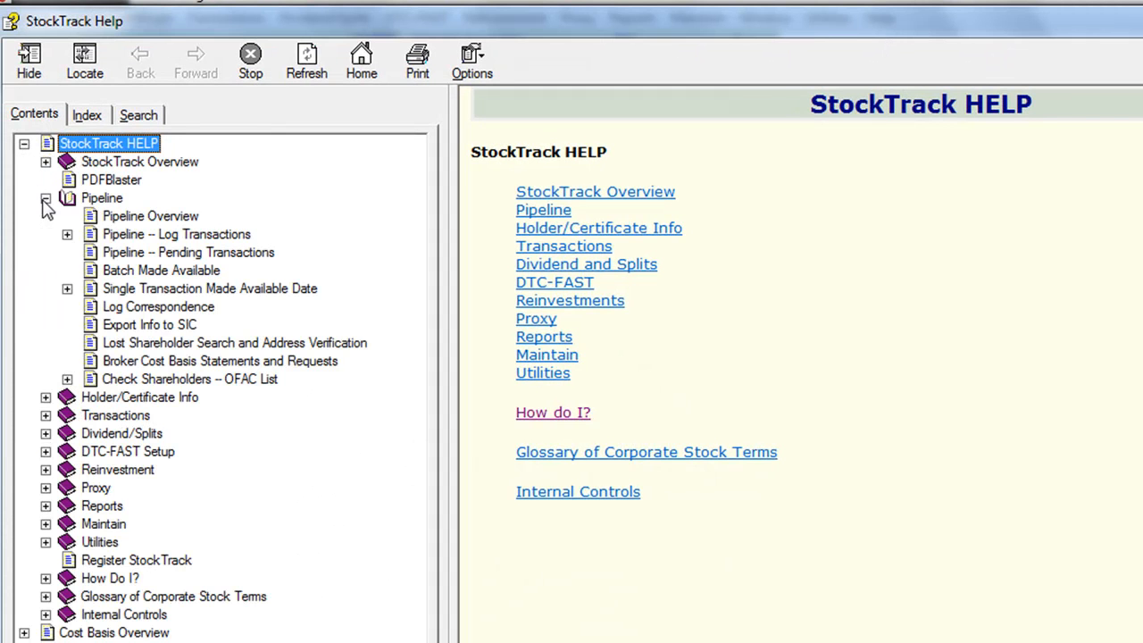
click(155, 235)
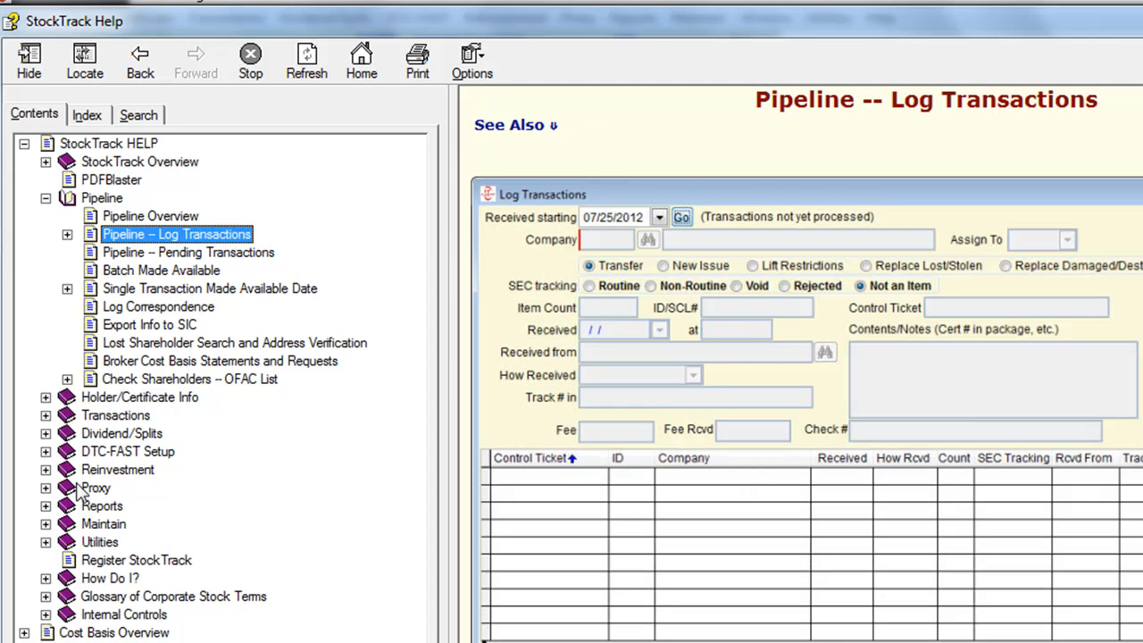
Browse the topics in the help's How Do I? section and return to the main program
click(46, 578)
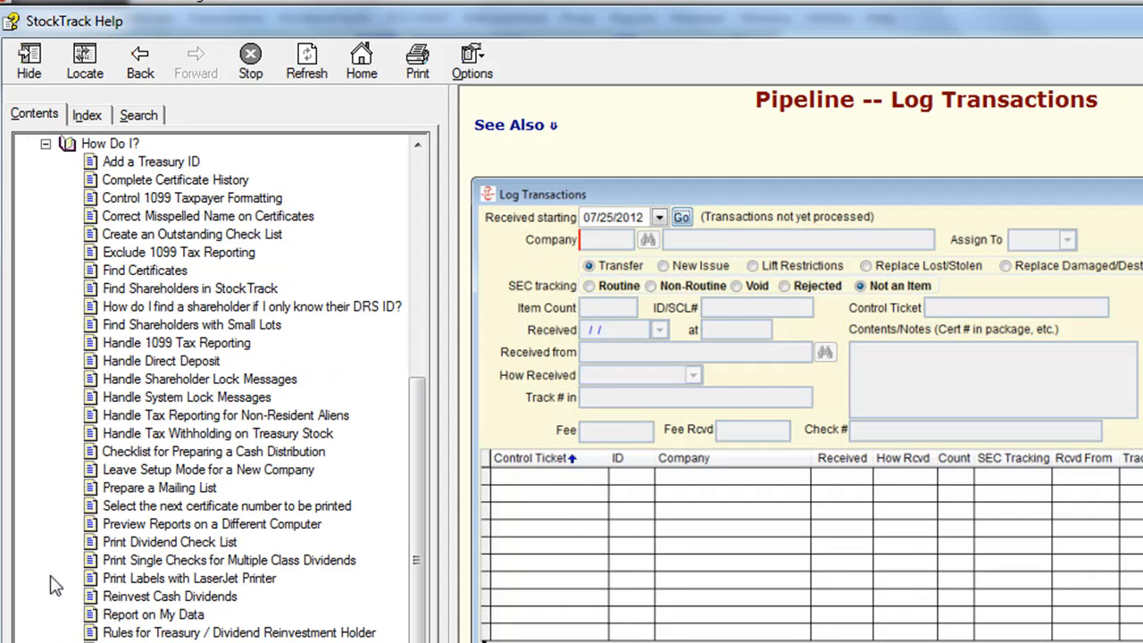
click(228, 488)
click(245, 362)
click(254, 306)
click(257, 234)
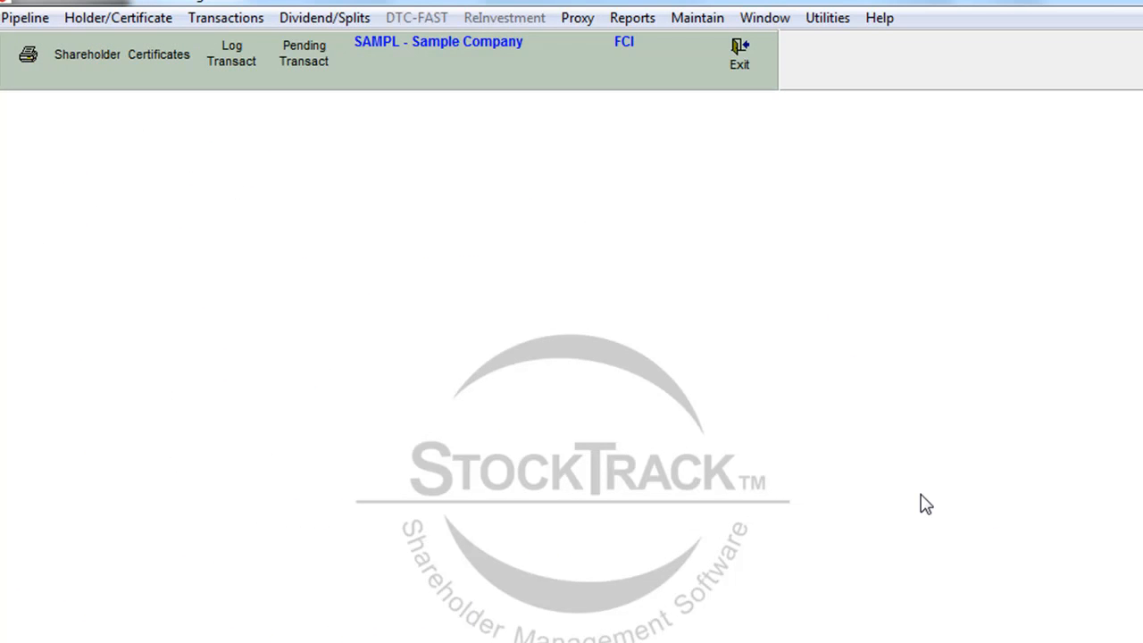
Look up the shareholder list, check the available search criteria, and open the joint-tenant record listed just above Treasury Stock
click(101, 66)
click(525, 267)
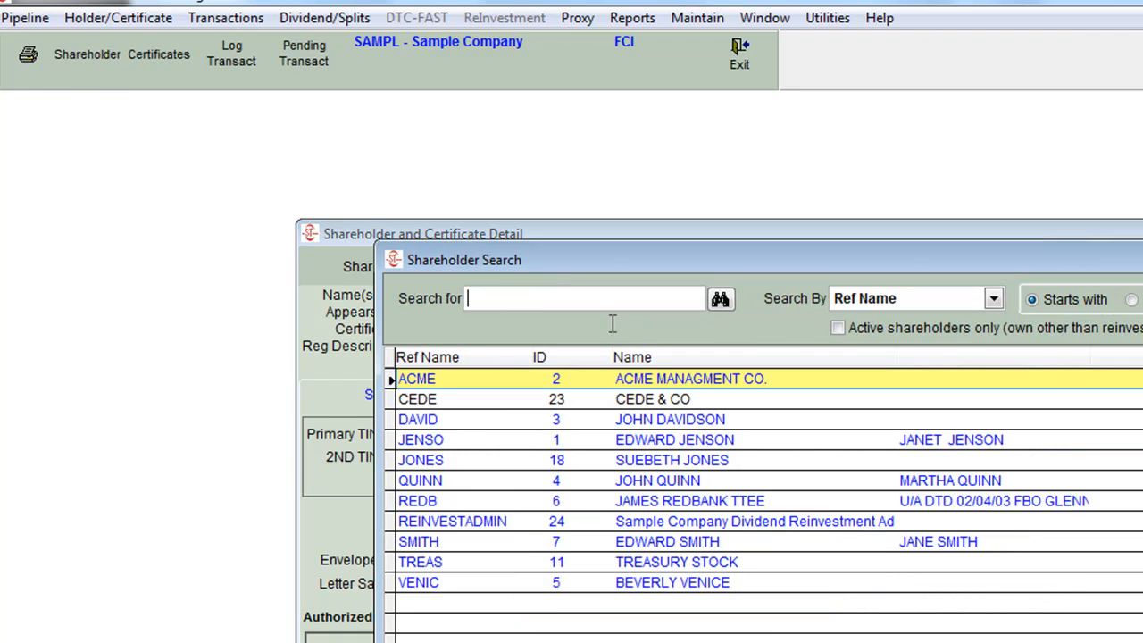
click(991, 302)
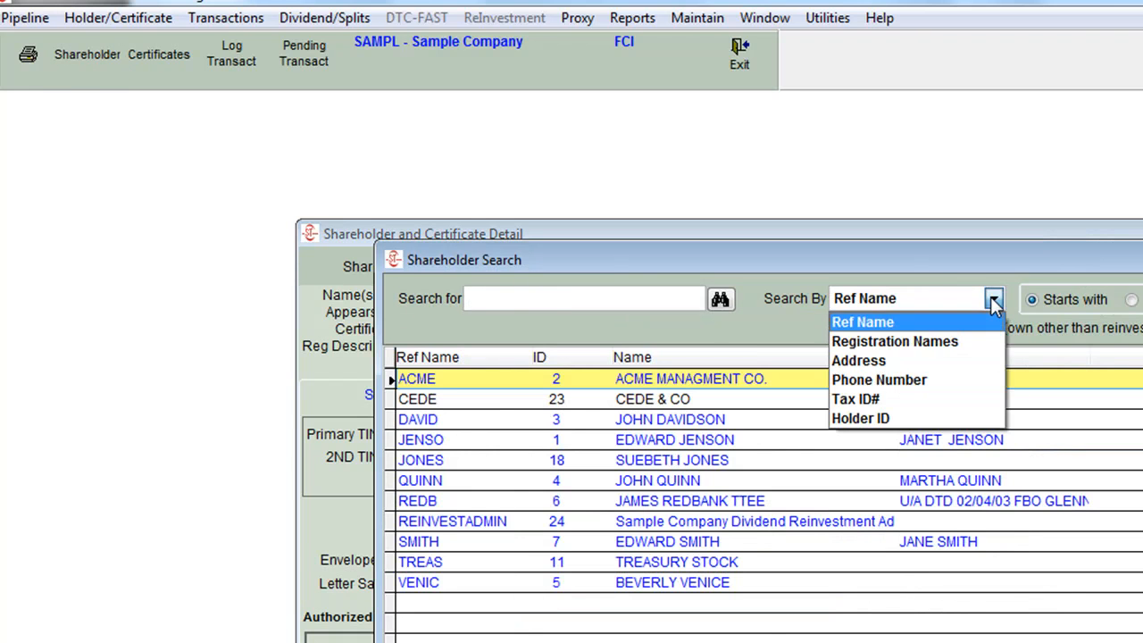
click(831, 284)
double_click(647, 541)
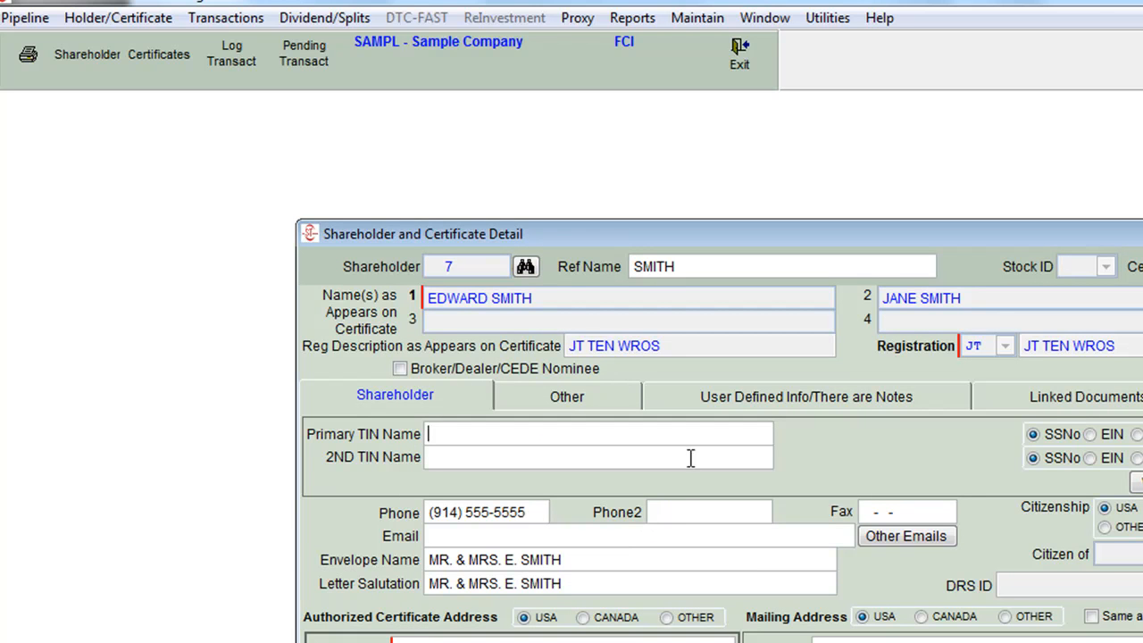
View the shareholder's other information and examine the account statement preview at 150% without the group tree
click(540, 393)
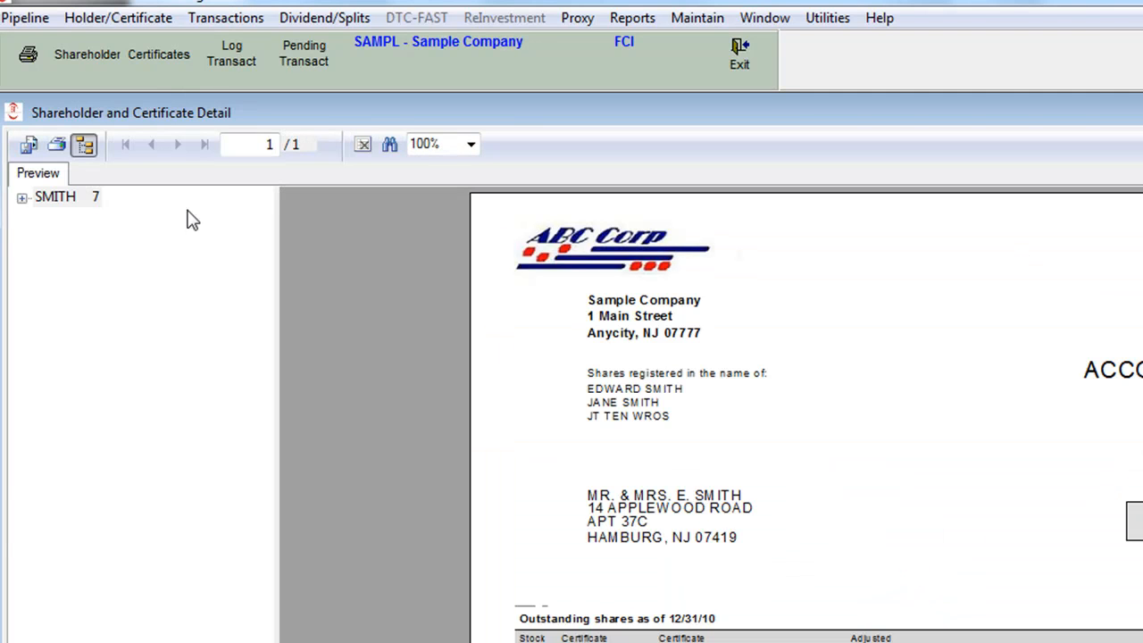
click(84, 145)
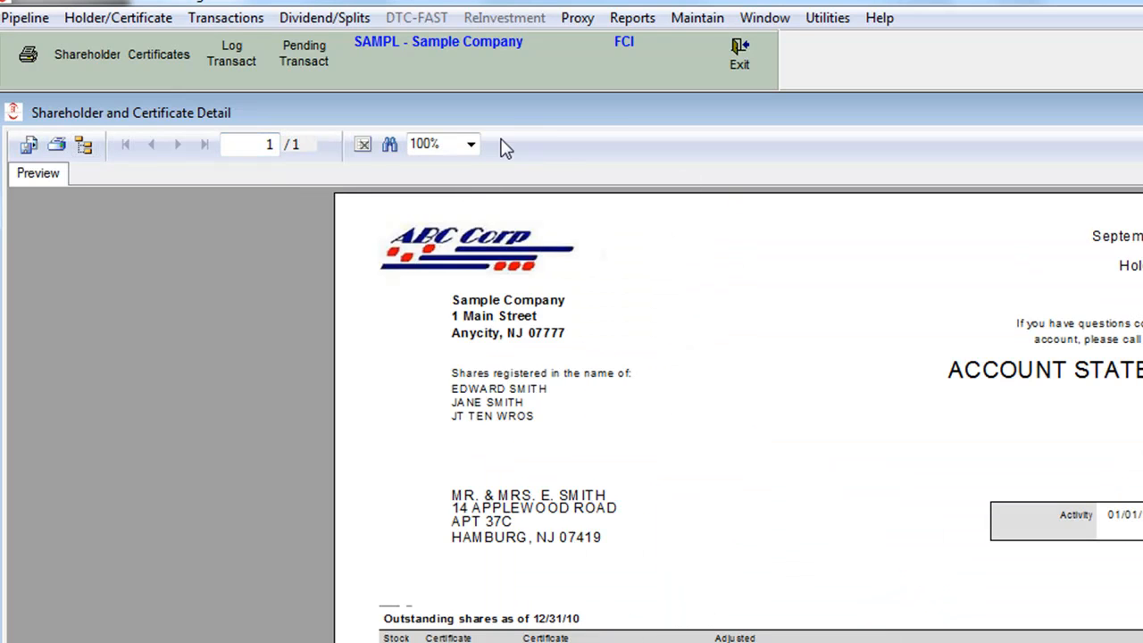
click(471, 144)
click(469, 239)
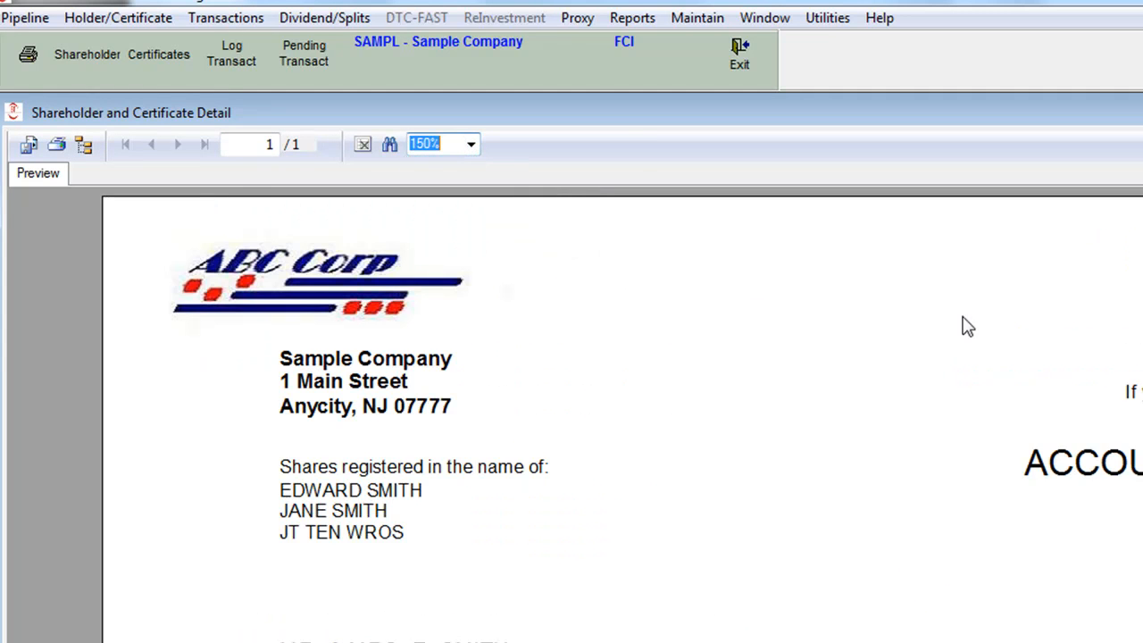
scroll(622, 415, down, 10)
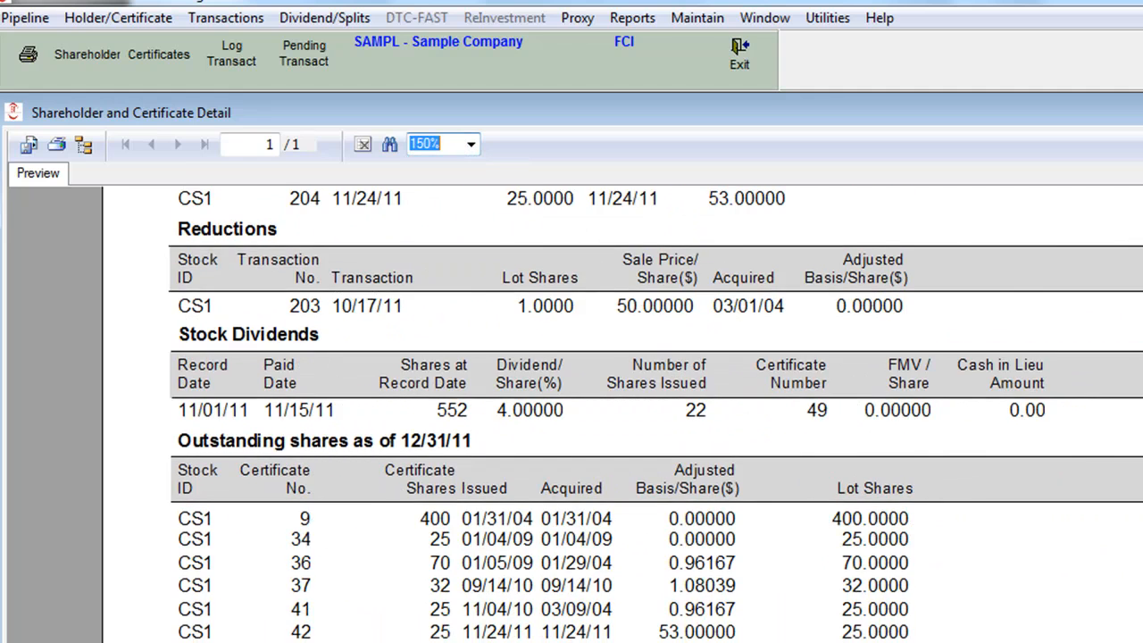
key(Escape)
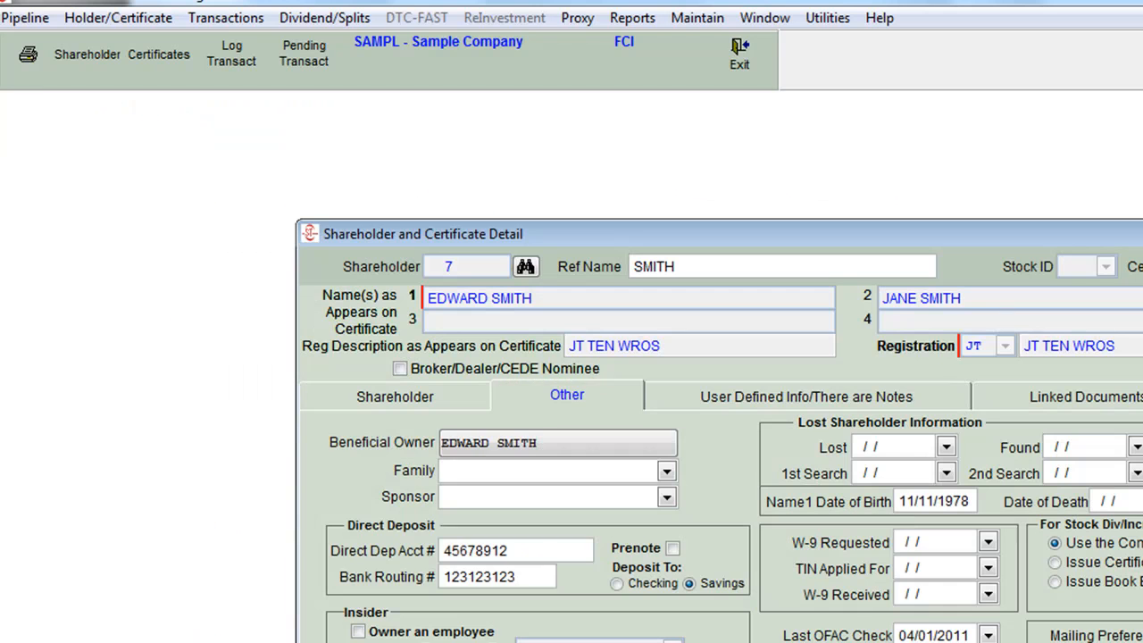
Review the shareholder's notes and view the linked account setup form newstockacctform.pdf
click(790, 398)
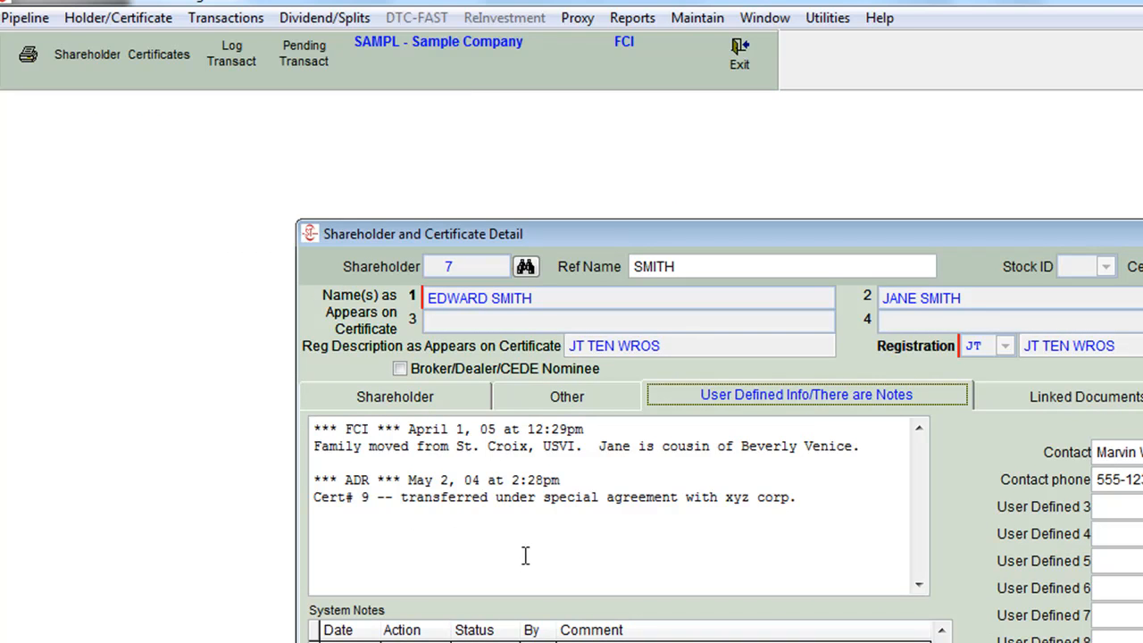
click(1039, 404)
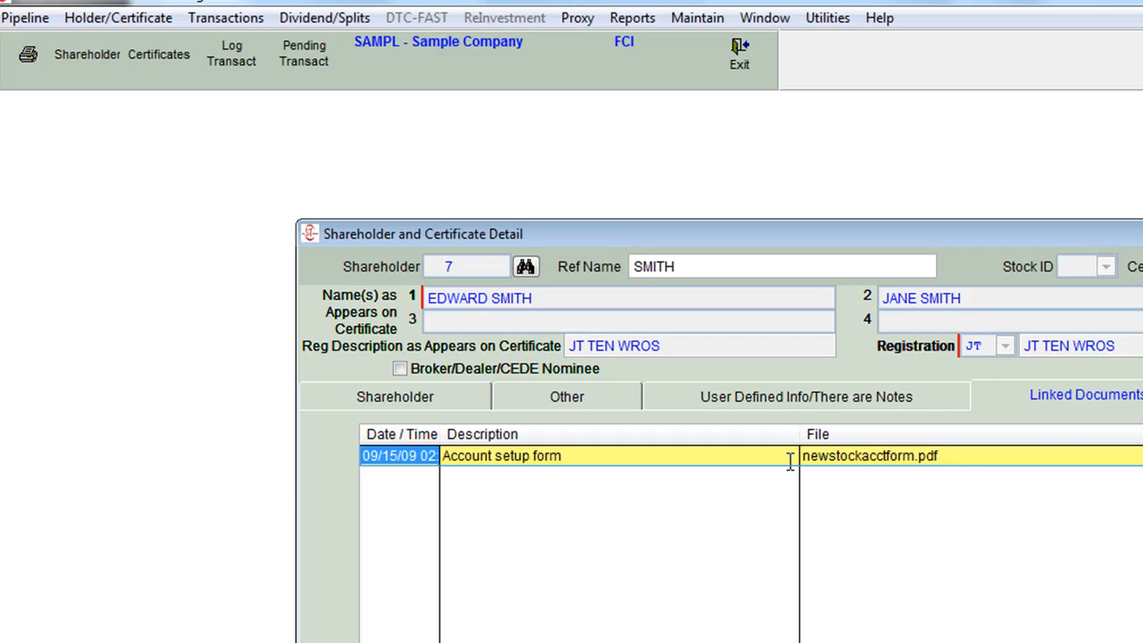
click(1136, 611)
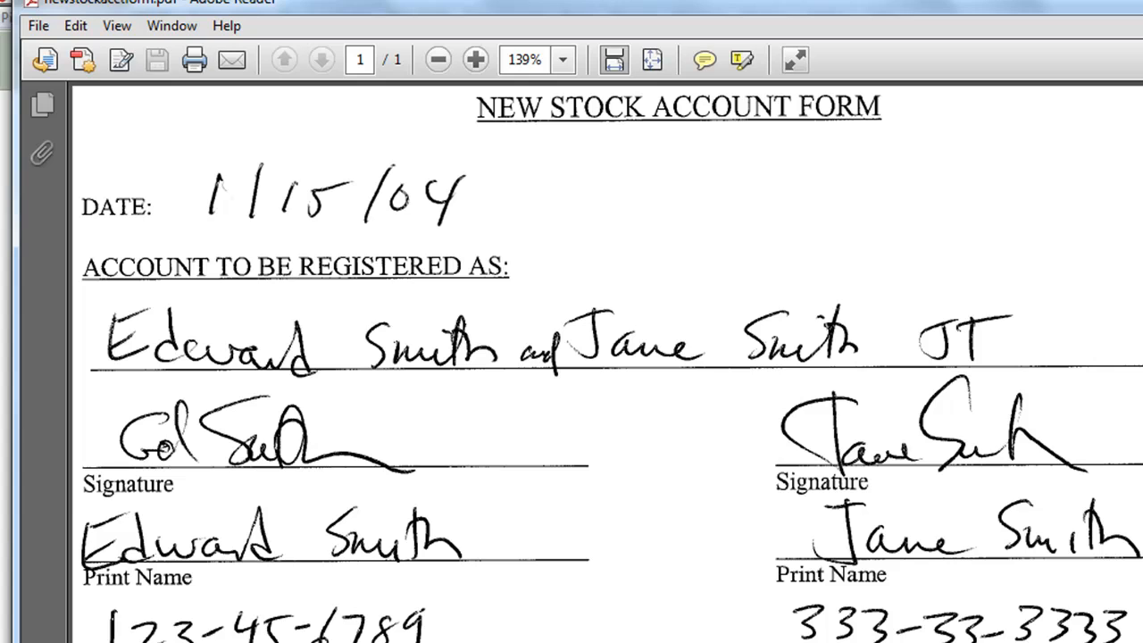
key(alt+F4)
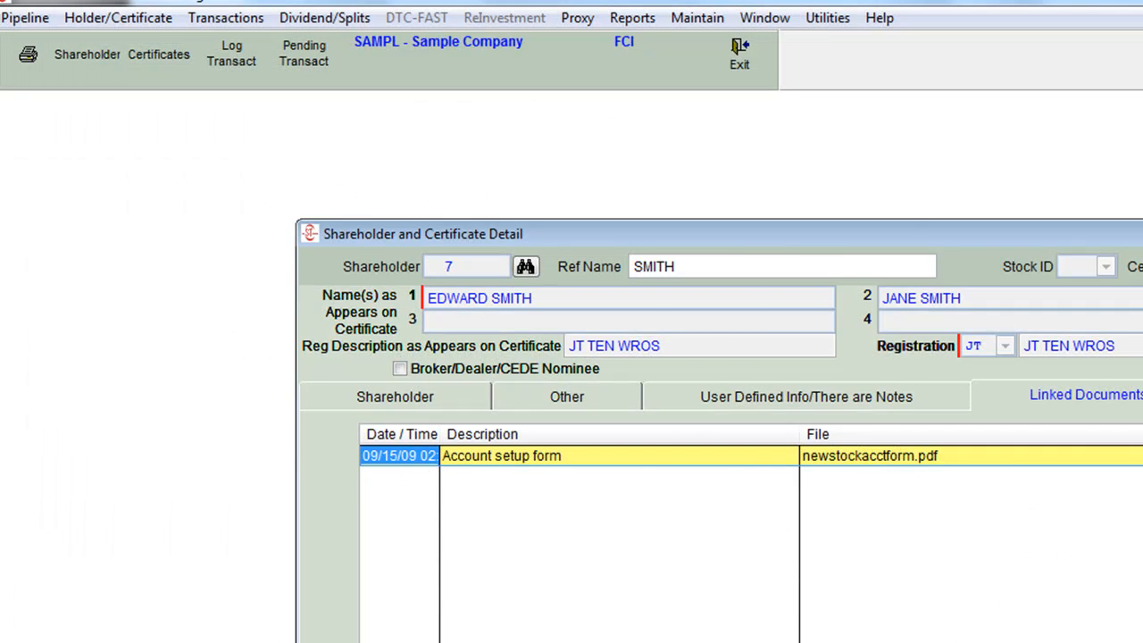
Examine the details of certificates 9, 16, 17 and 21 among the shareholder's held certificates
click(768, 639)
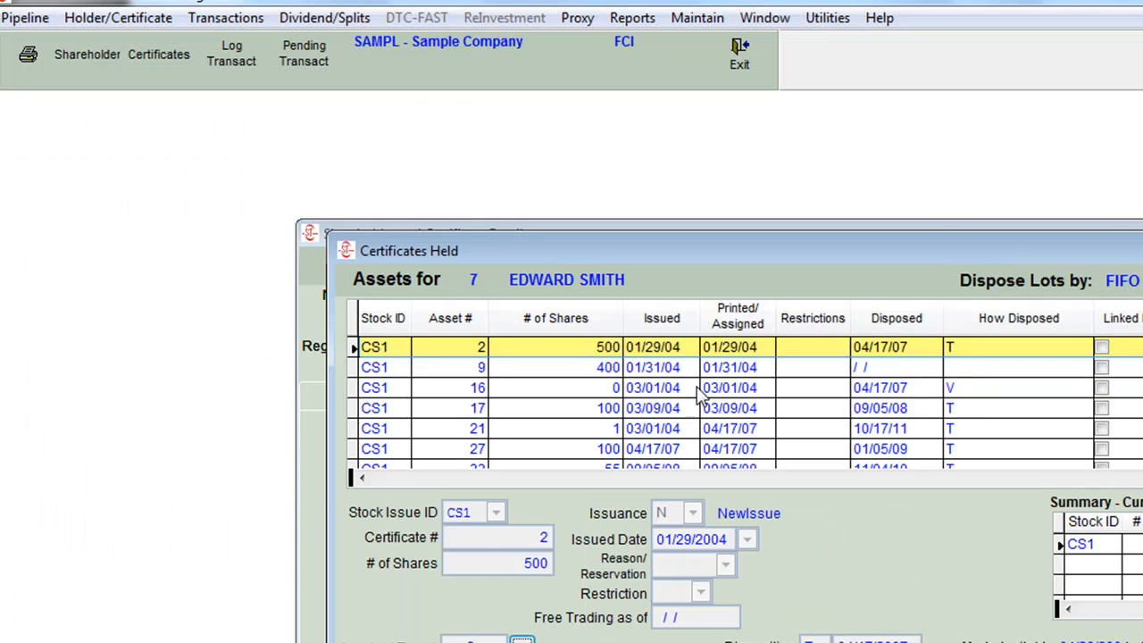
click(689, 369)
click(691, 389)
click(693, 409)
click(694, 429)
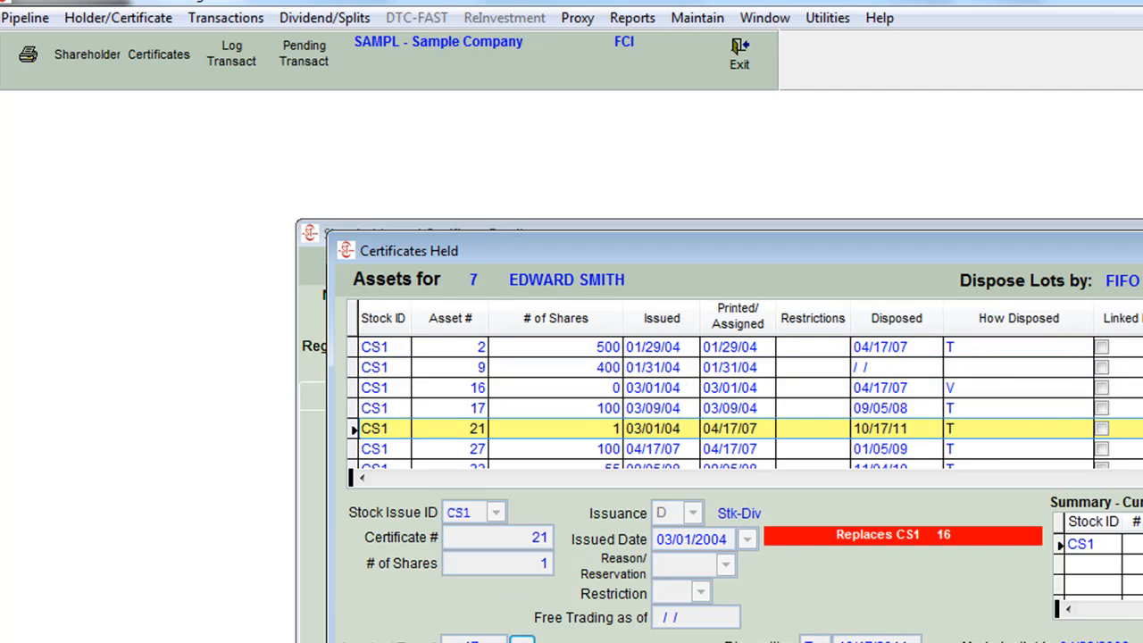
click(699, 369)
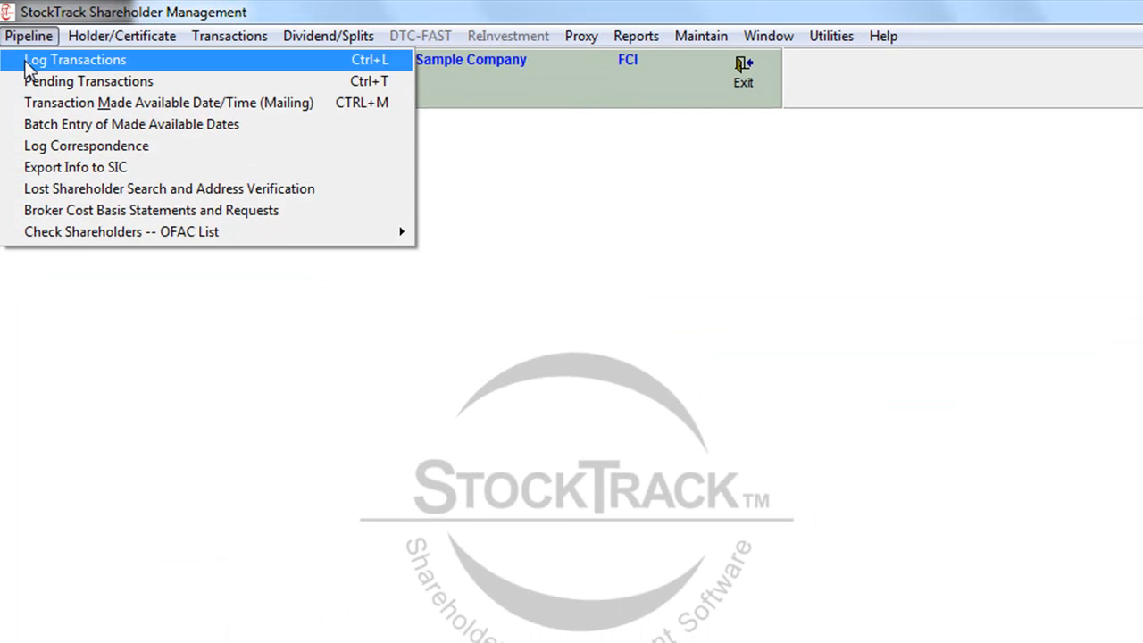
Log a routine transfer for Sample Company with an item count of 1, received 09/03/2012 at 12:53PM
click(54, 54)
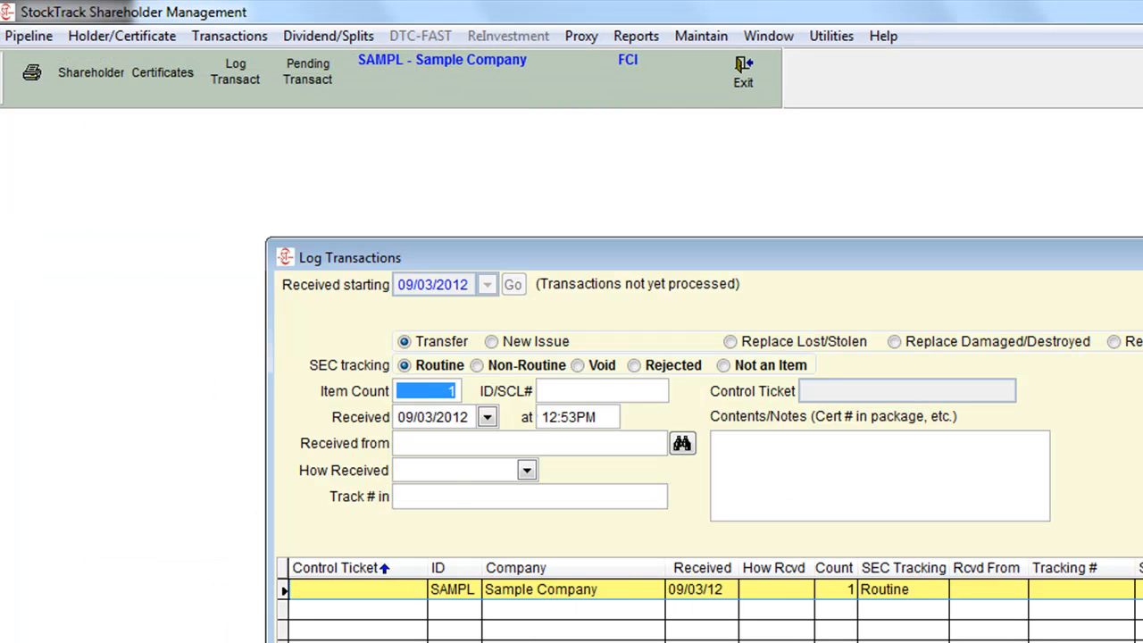
click(464, 642)
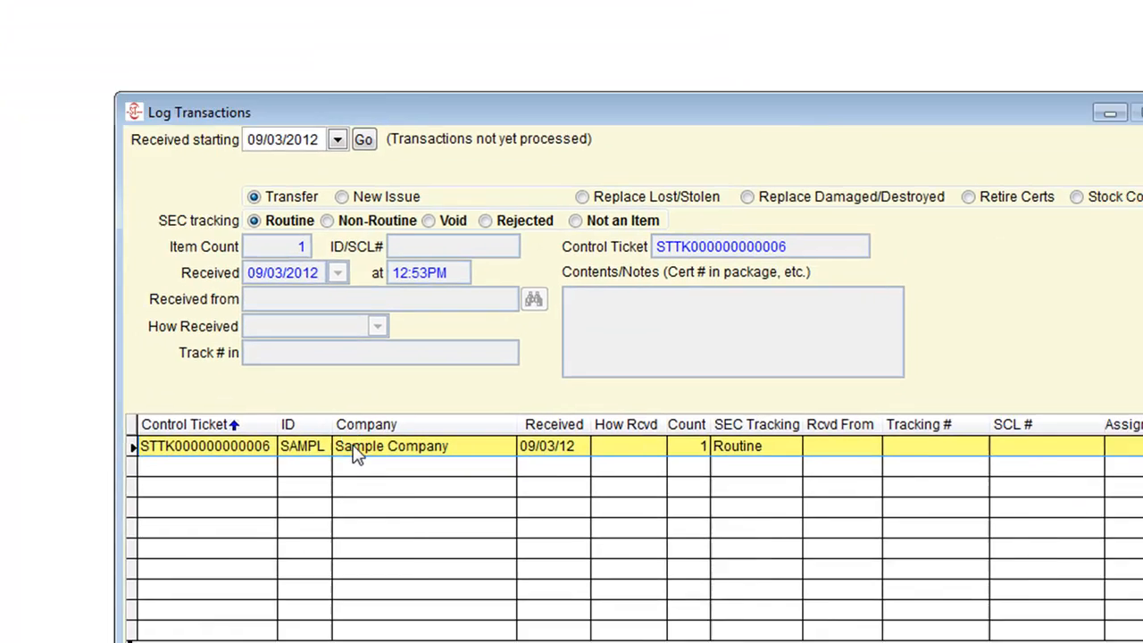
Open the logged Sample Company transfer and set 400 total shares, 1 paper certificate to cancel and 2 to issue
double_click(355, 456)
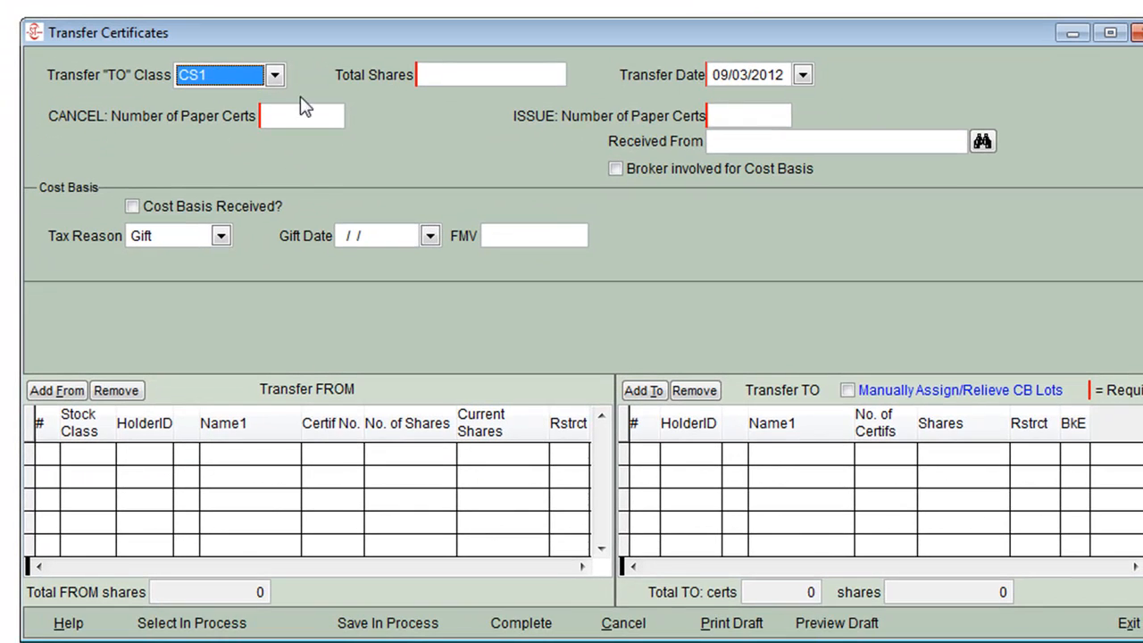
click(453, 77)
text(400)
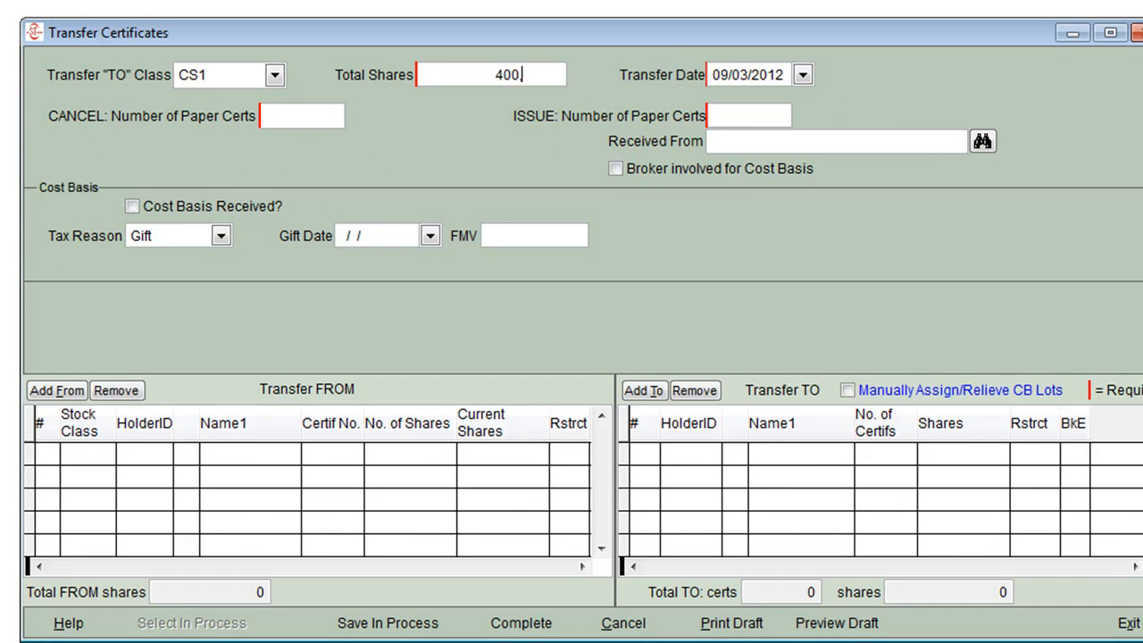
key(Tab)
click(299, 112)
text(1)
click(740, 114)
text(2)
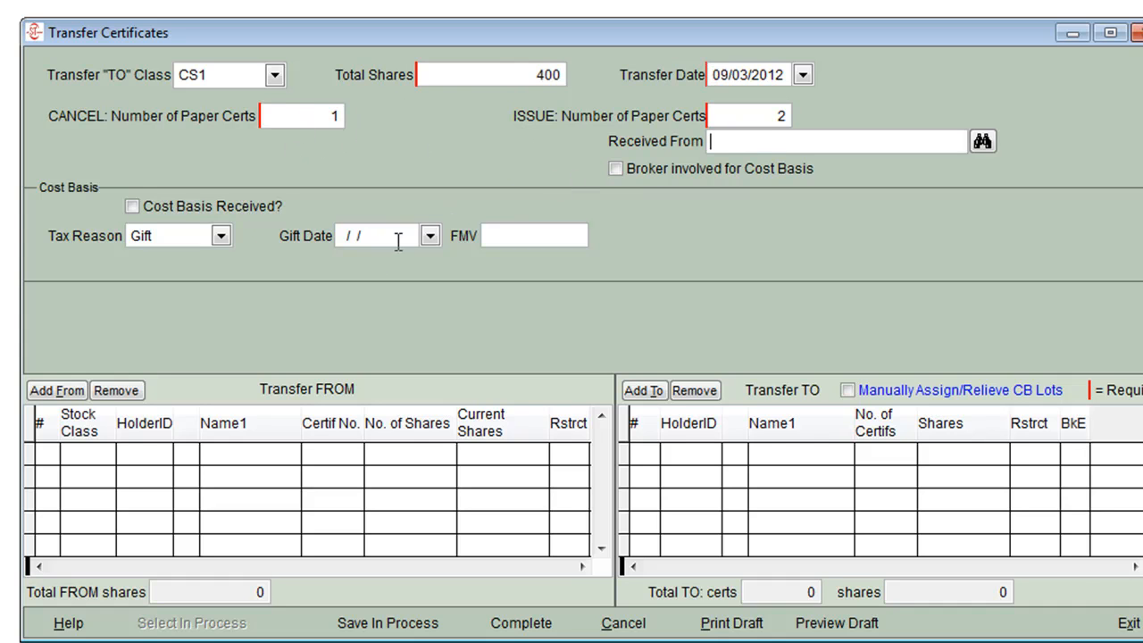
Mark the cost basis as received with tax reason Sale, an FMV of 55 and a sale amount of 55 per share
click(152, 209)
click(223, 238)
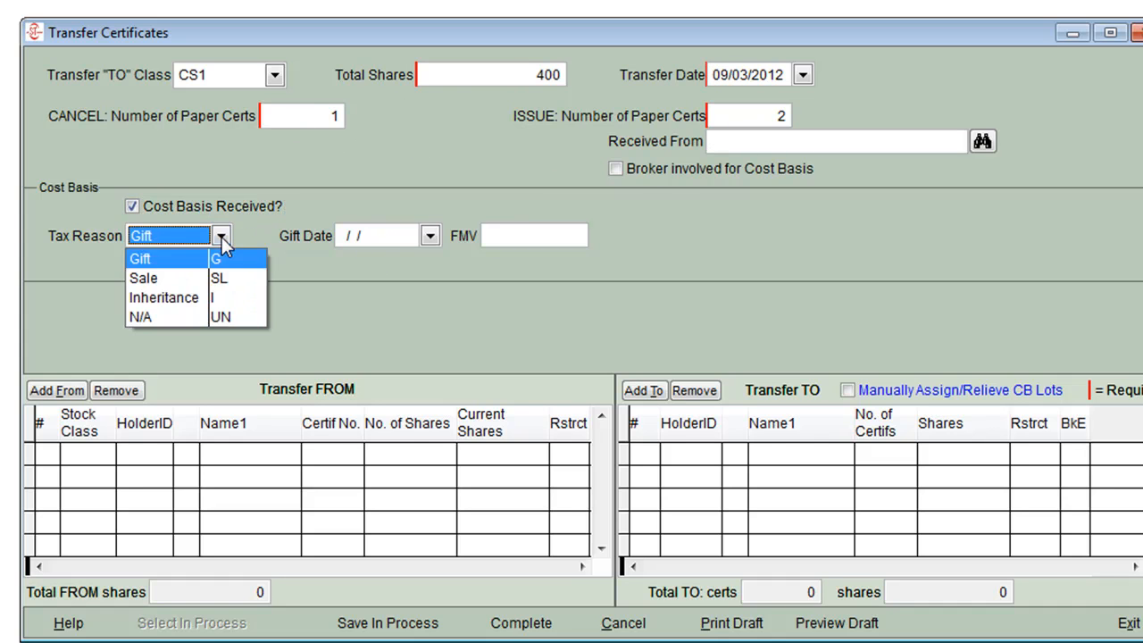
click(225, 281)
click(515, 237)
text(55)
text(55)
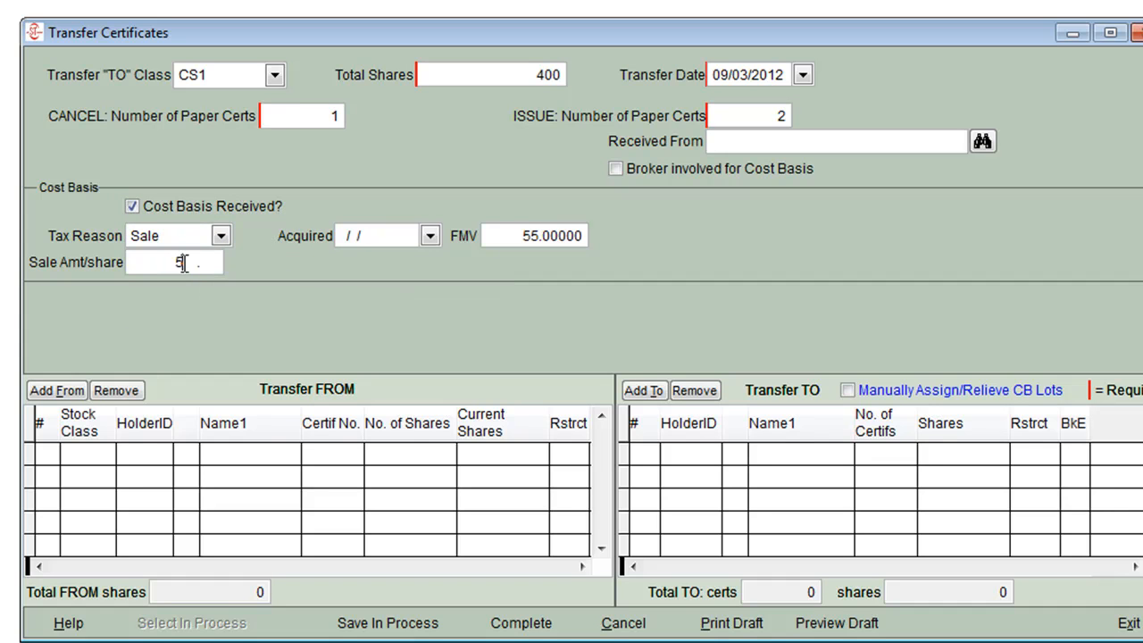
Add certificate 9 of class CS1 with its 400 shares as the source of the transfer
click(64, 390)
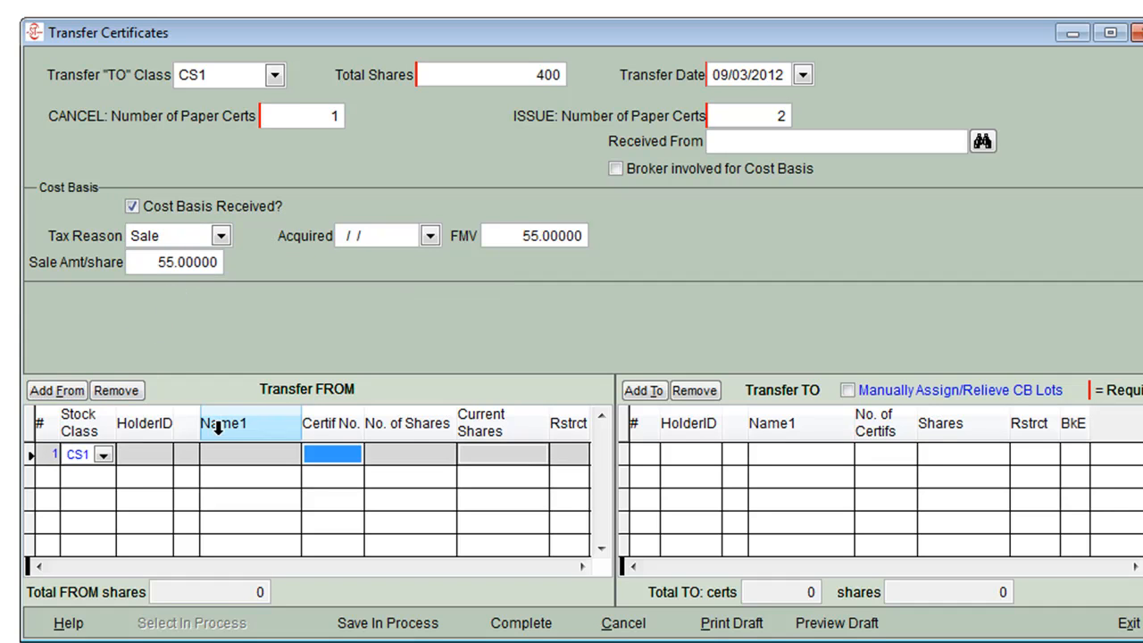
text(9)
key(Tab)
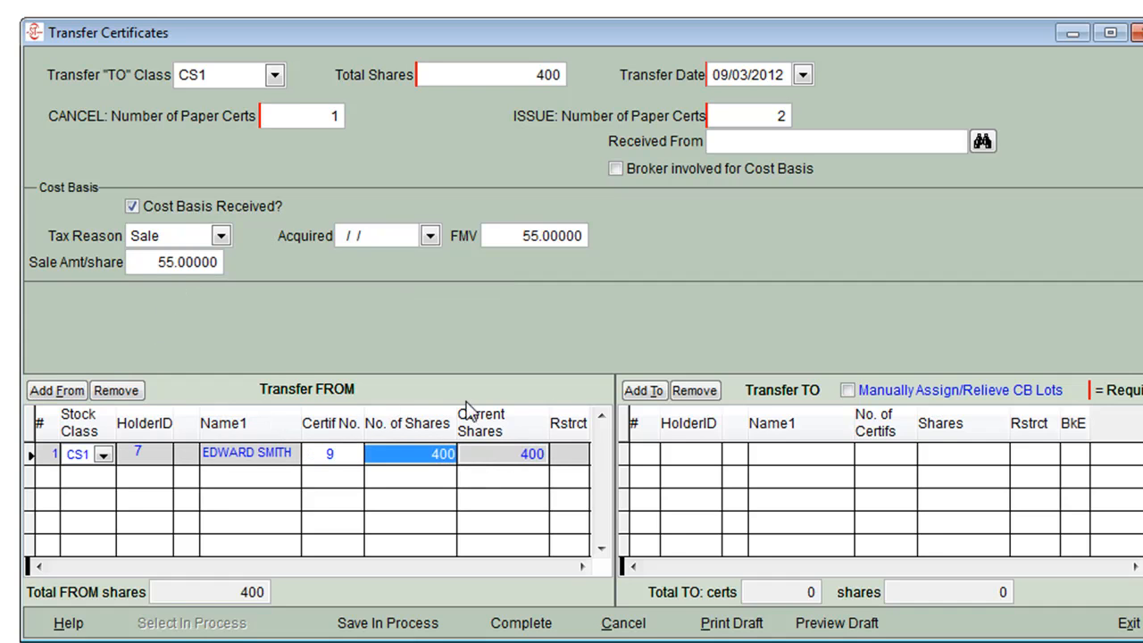
Add the last shareholder in the search list as a transfer recipient with 1 certificate for 250 shares
click(644, 393)
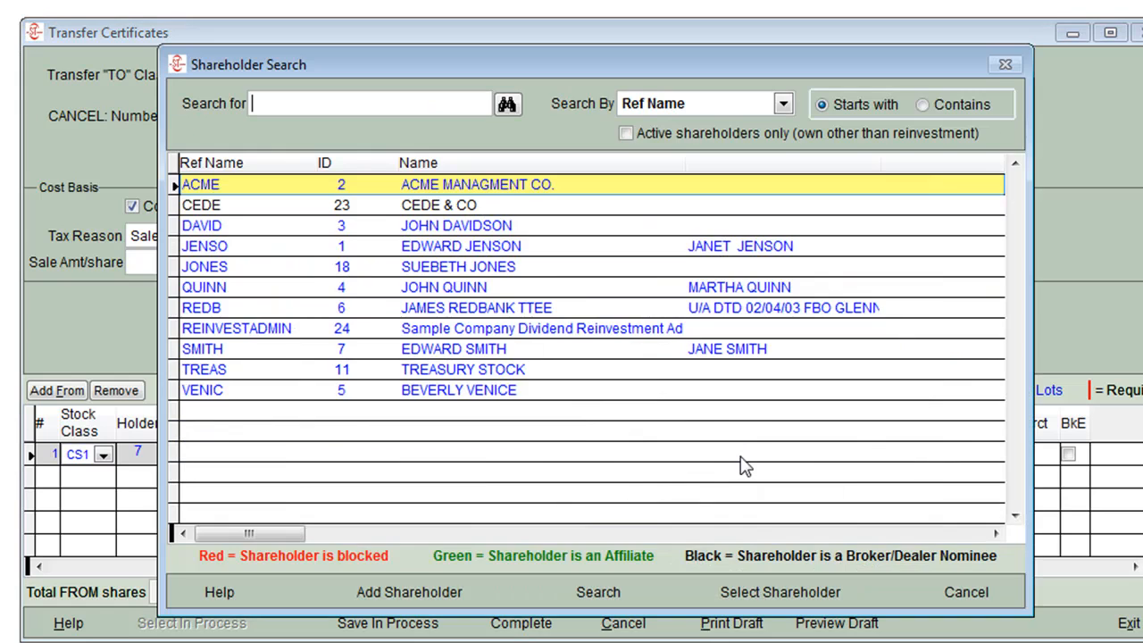
click(735, 454)
double_click(500, 393)
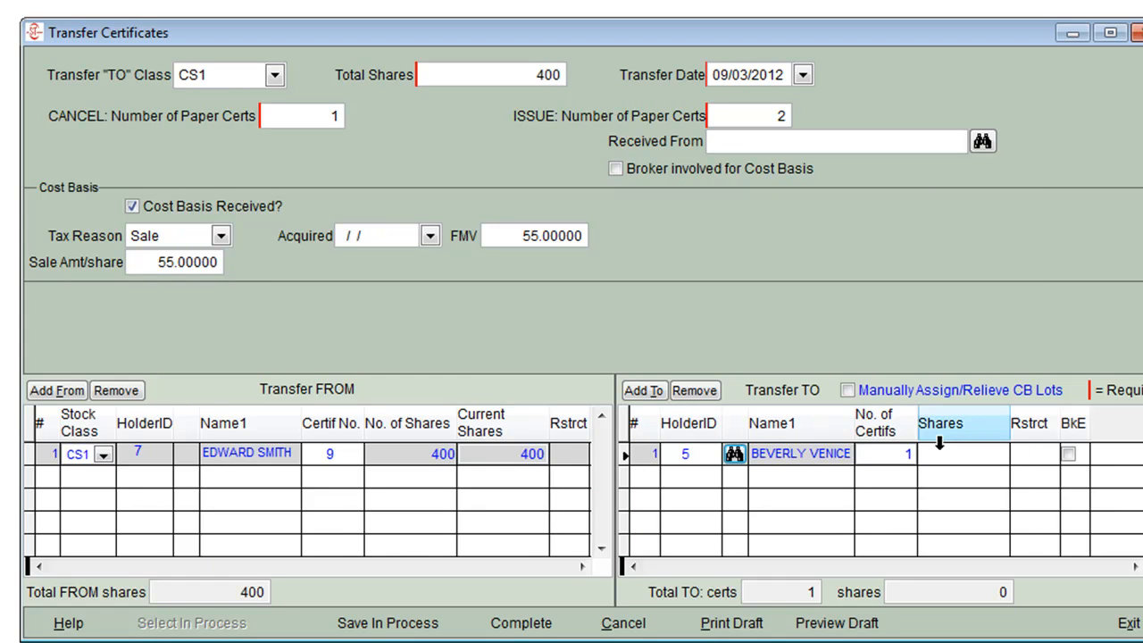
click(948, 459)
text(2)
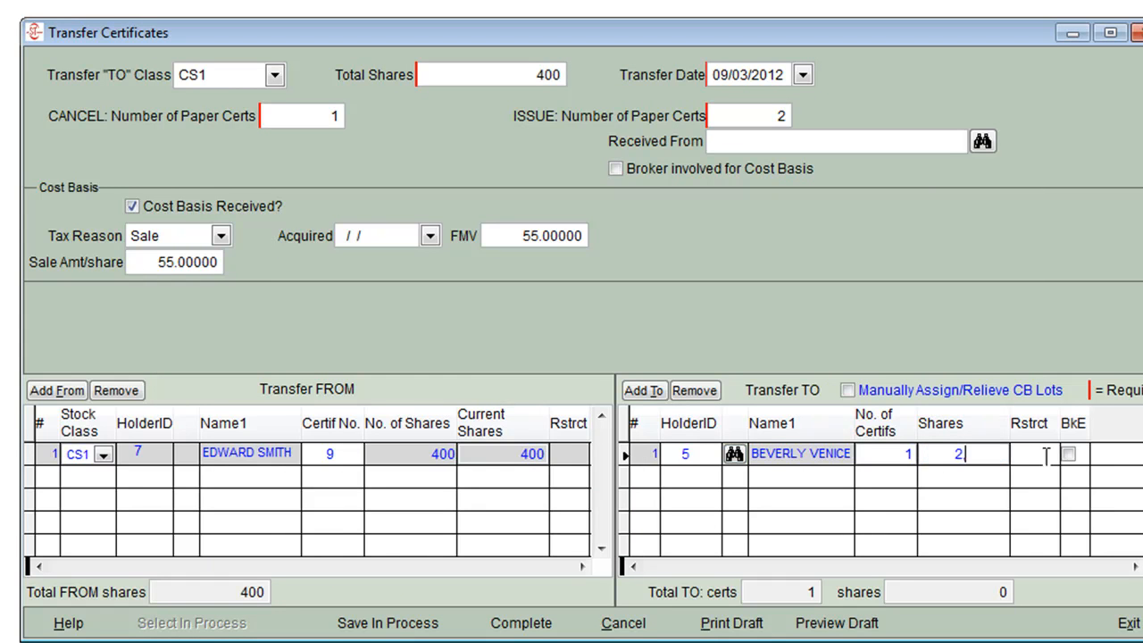
text(,50)
key(Tab)
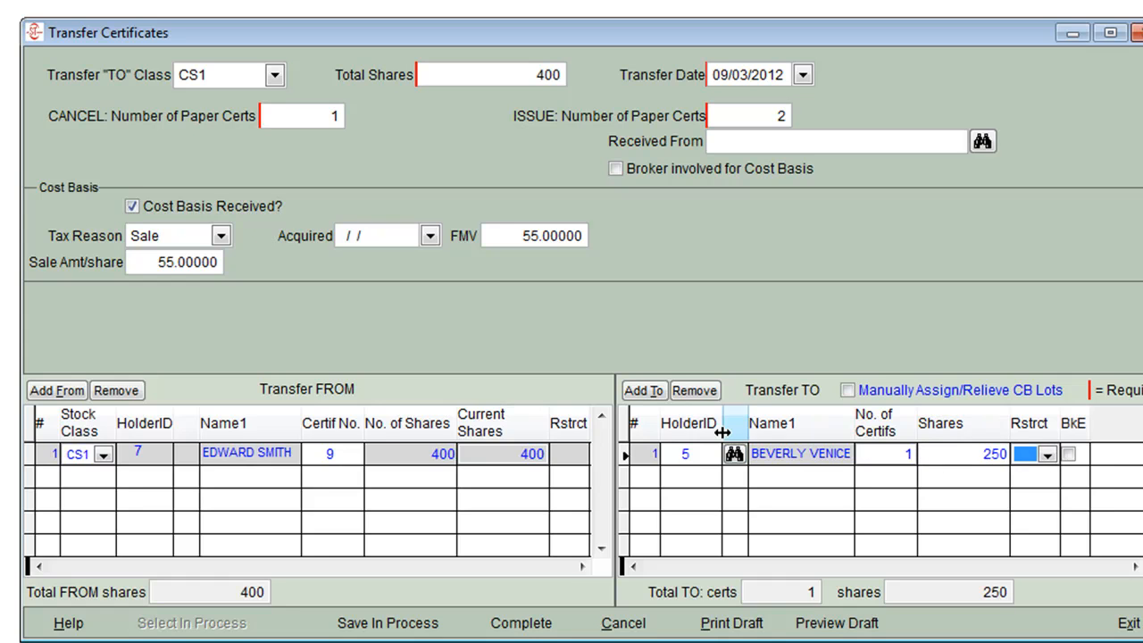
Add the original holder of certificate 9 as second recipient by holder ID, with 1 certificate for 150 shares
click(652, 390)
text(7)
key(Tab)
click(965, 481)
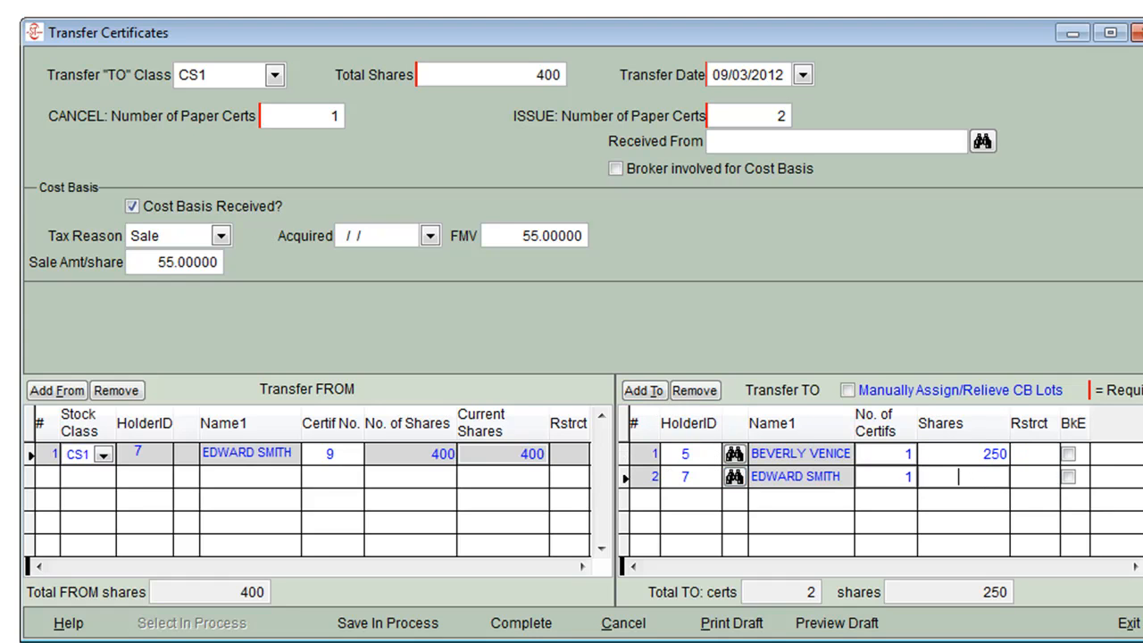
text(150)
key(Tab)
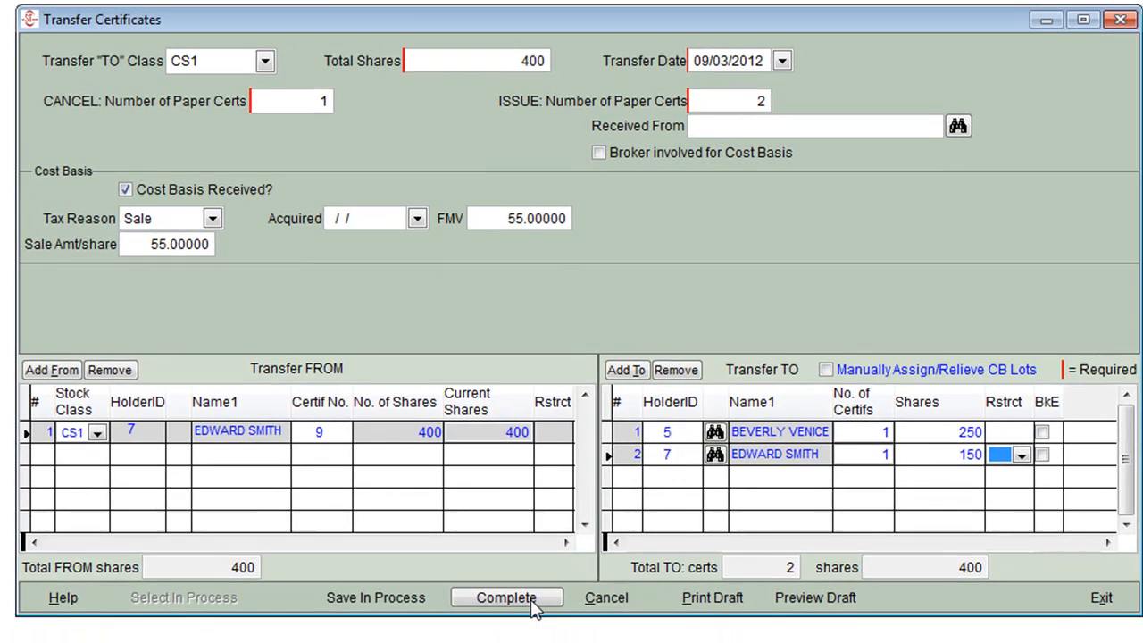
Complete the certificate transfer without printing the transaction report and acknowledge the assigned transaction number
click(533, 605)
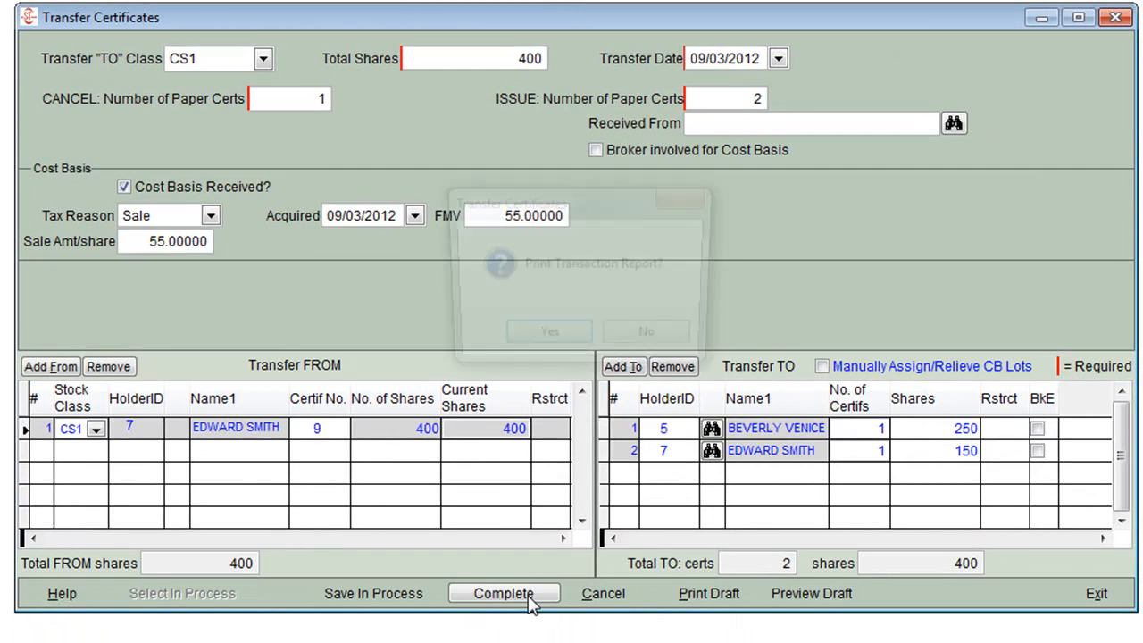
click(650, 343)
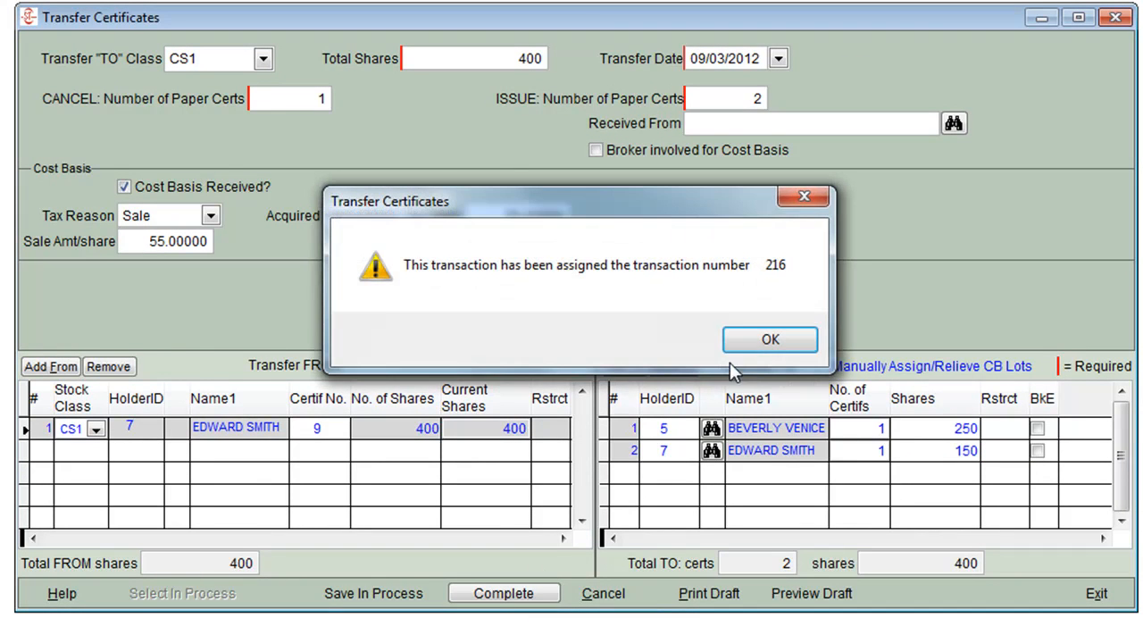
click(779, 353)
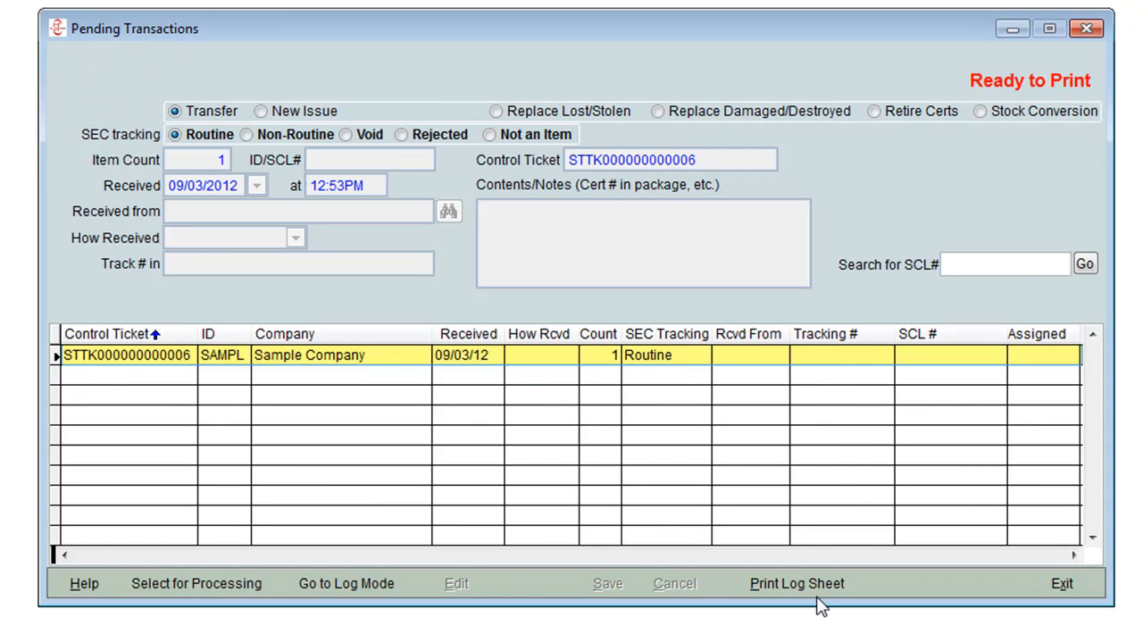
Print the pending transfer's 2 CS1 certificates starting at certificate number 52 and confirm that they printed correctly
double_click(375, 364)
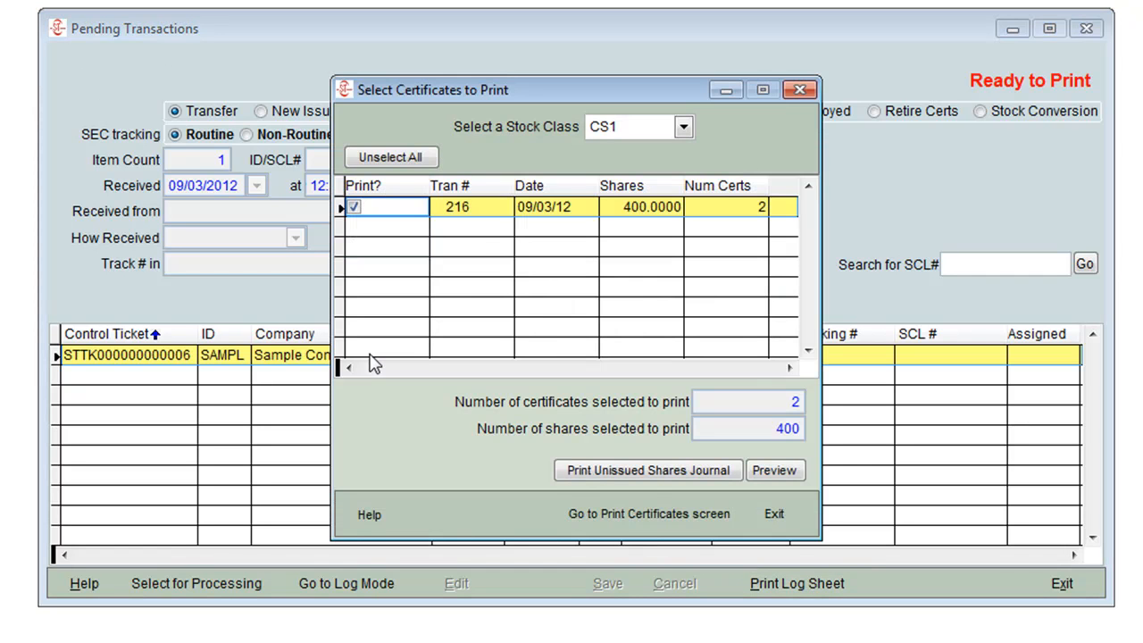
click(654, 514)
click(581, 519)
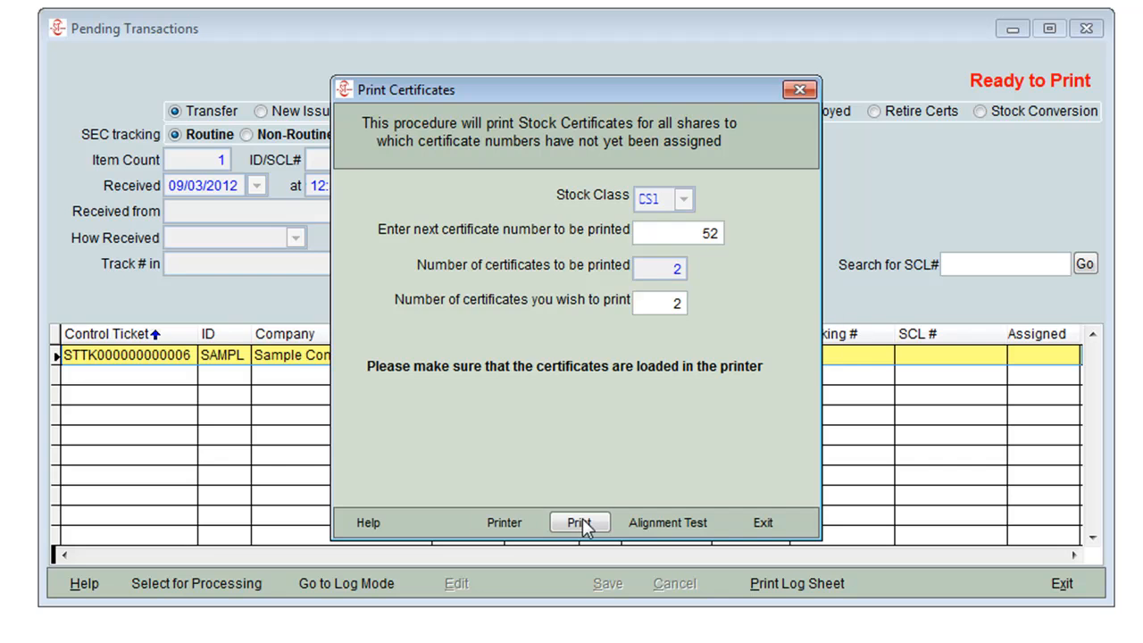
click(775, 343)
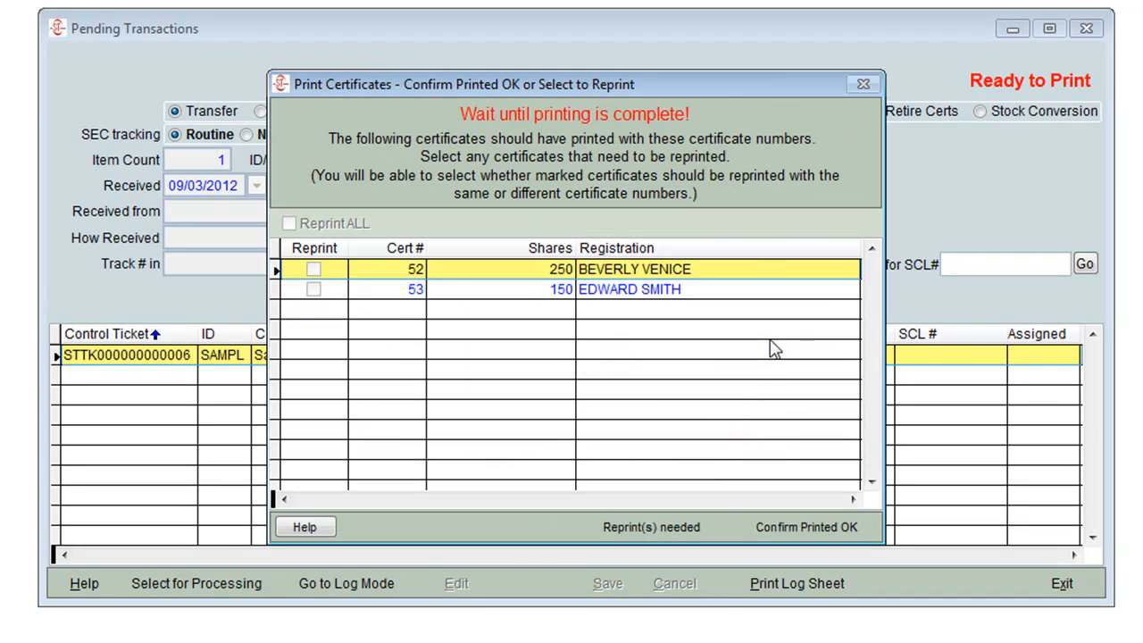
click(777, 527)
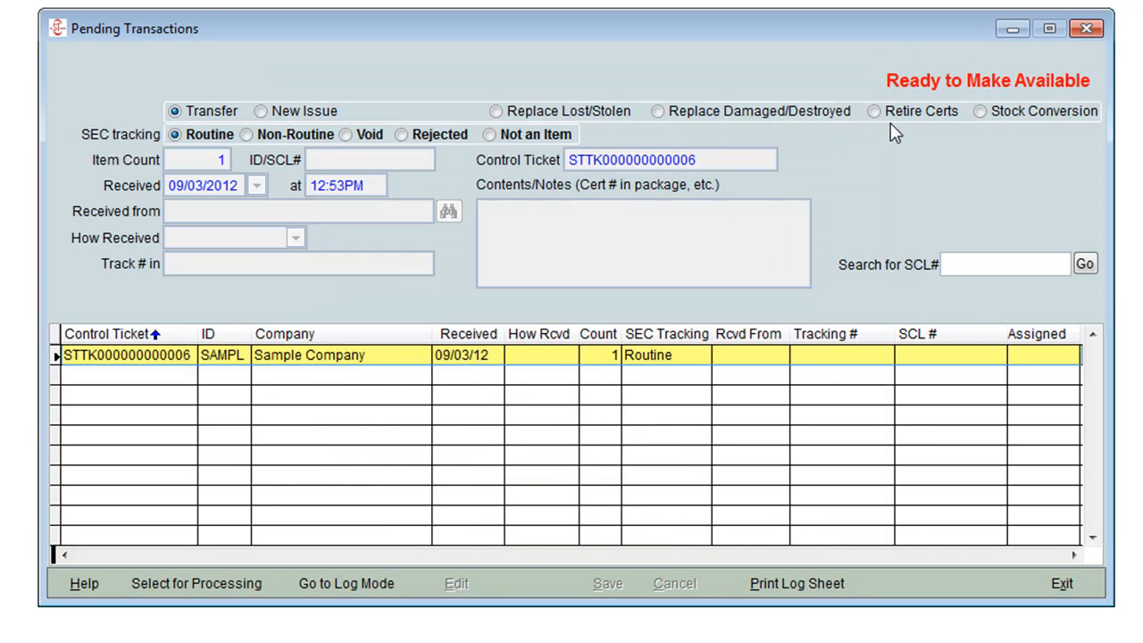
Save the pending transfer's made-available record with mailed date 09/03/2012 at 12:54PM and close the pending transactions
double_click(381, 362)
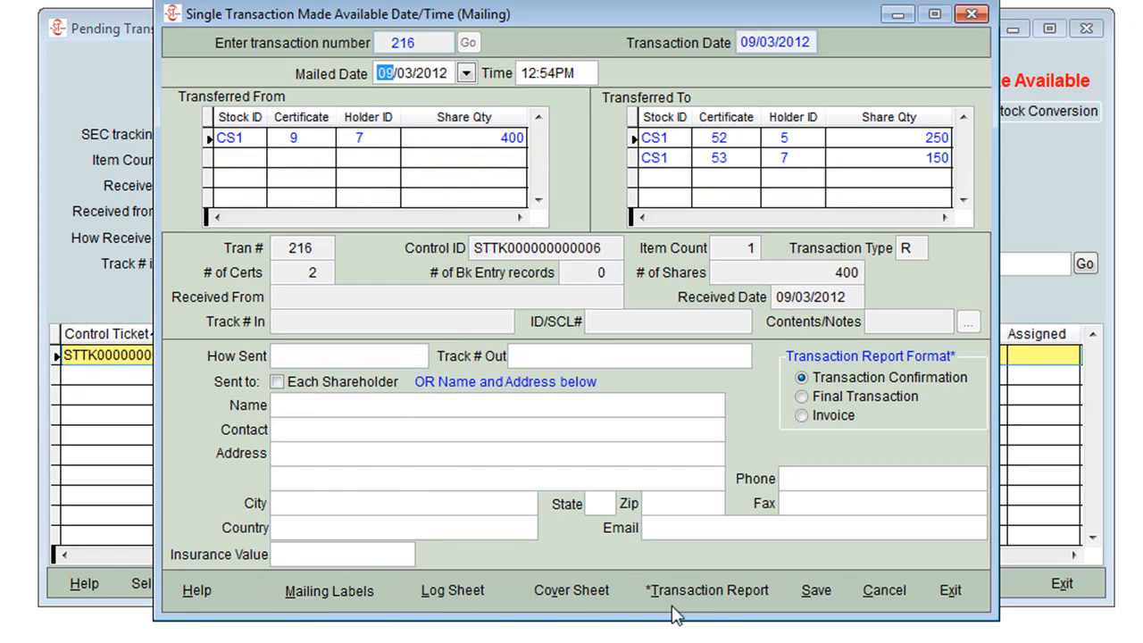
click(818, 592)
click(951, 593)
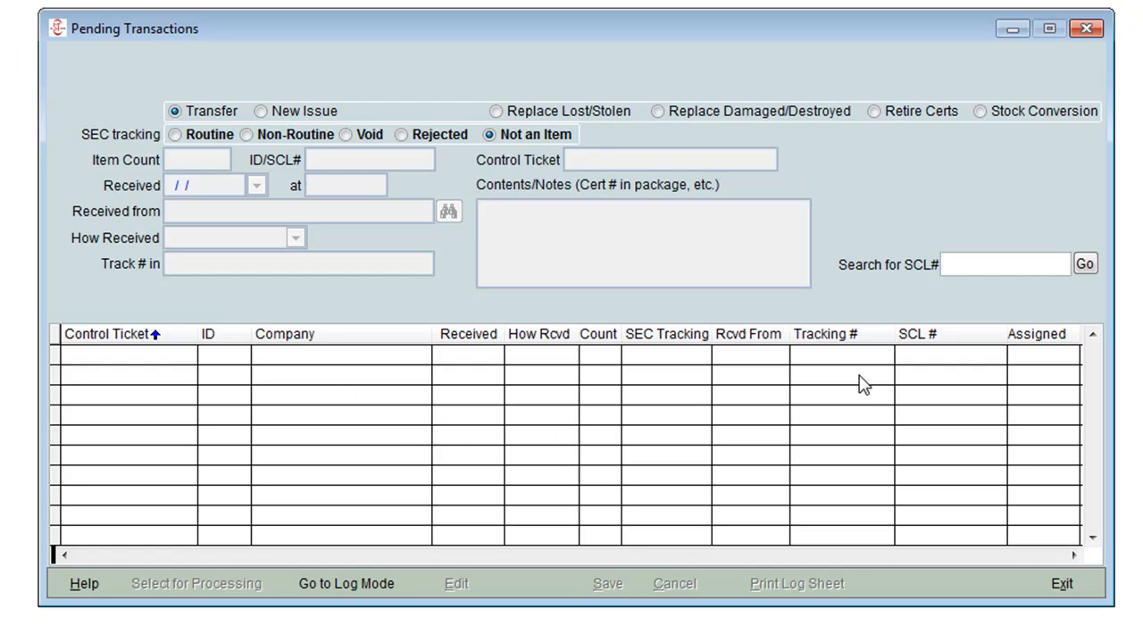
click(1061, 583)
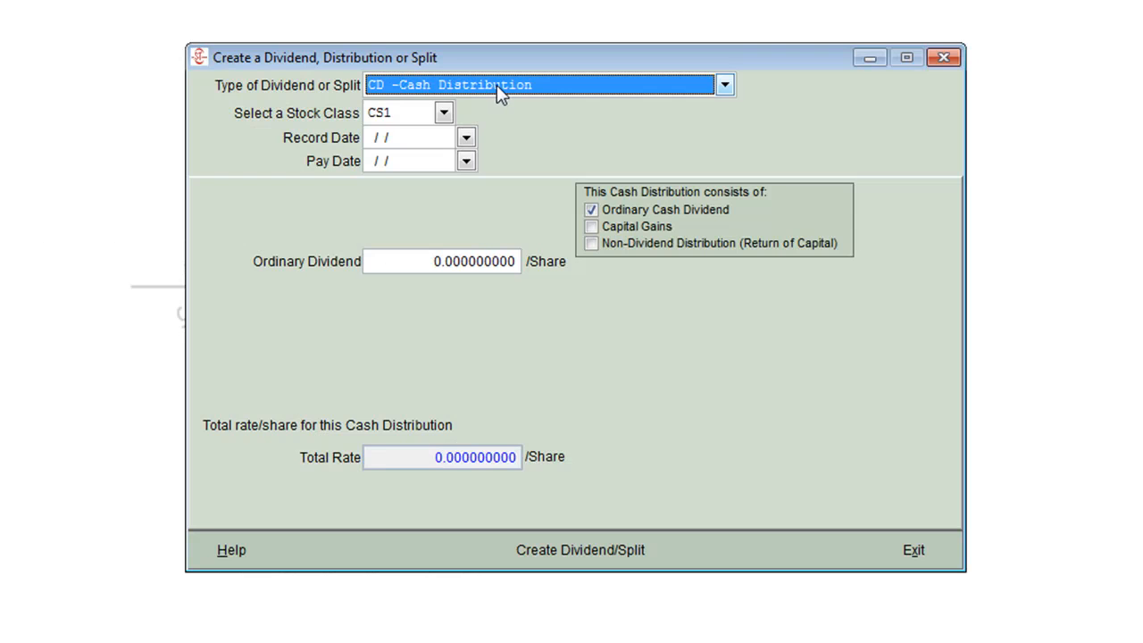
Create a CS1 cash distribution with record date 08/27/2012, pay date 09/03/2012 and an ordinary dividend of 1.00 per share
click(496, 85)
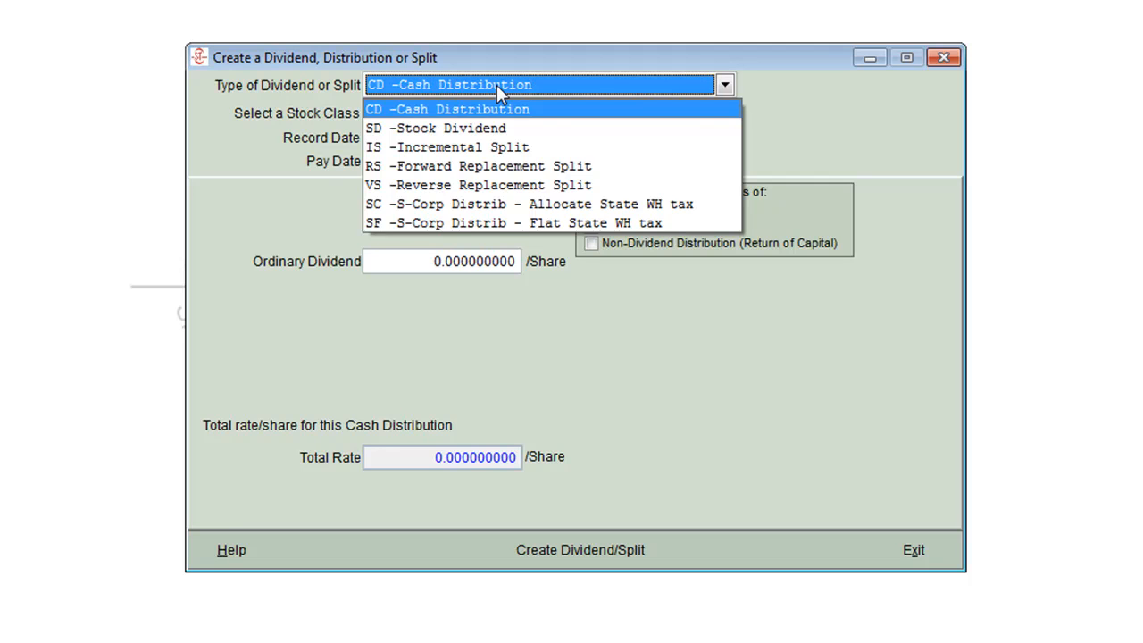
click(497, 84)
click(466, 139)
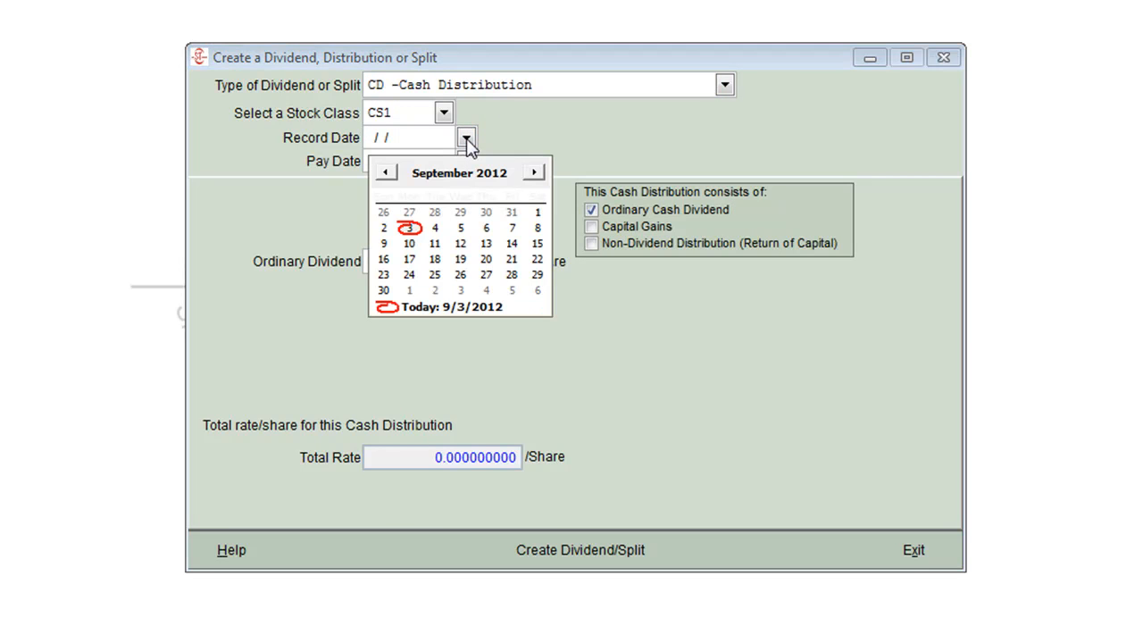
click(409, 212)
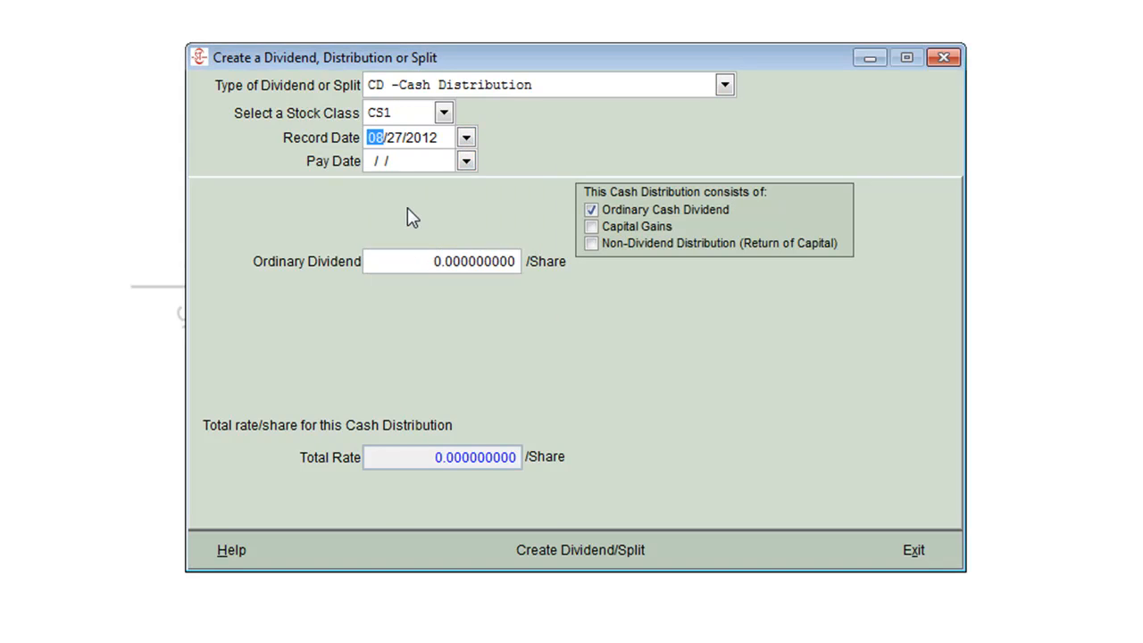
click(468, 162)
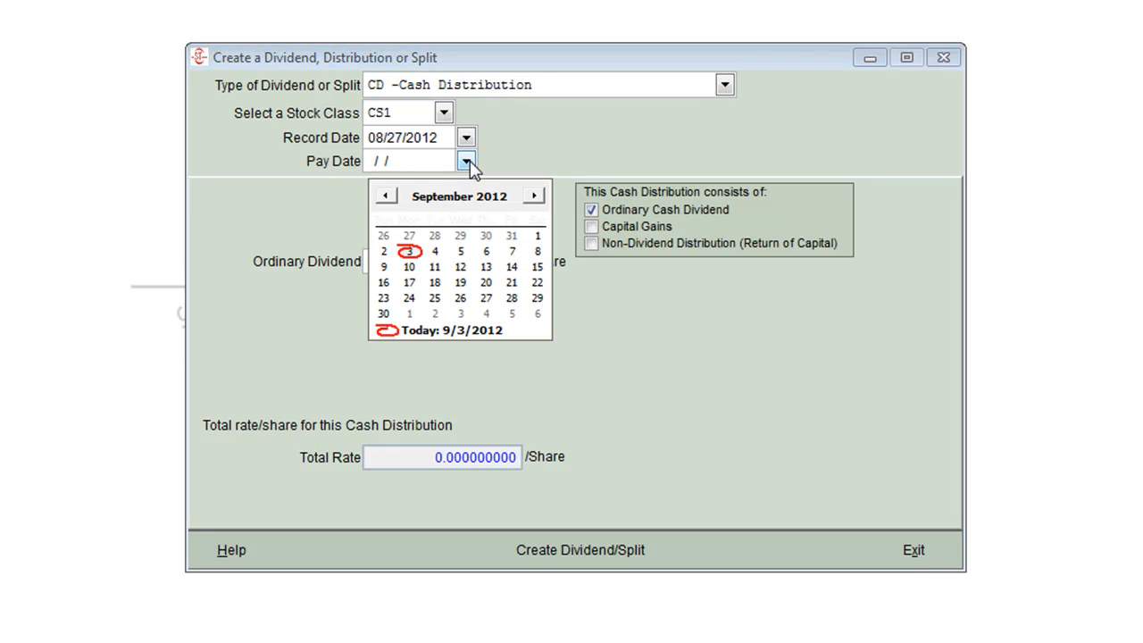
click(409, 252)
click(408, 259)
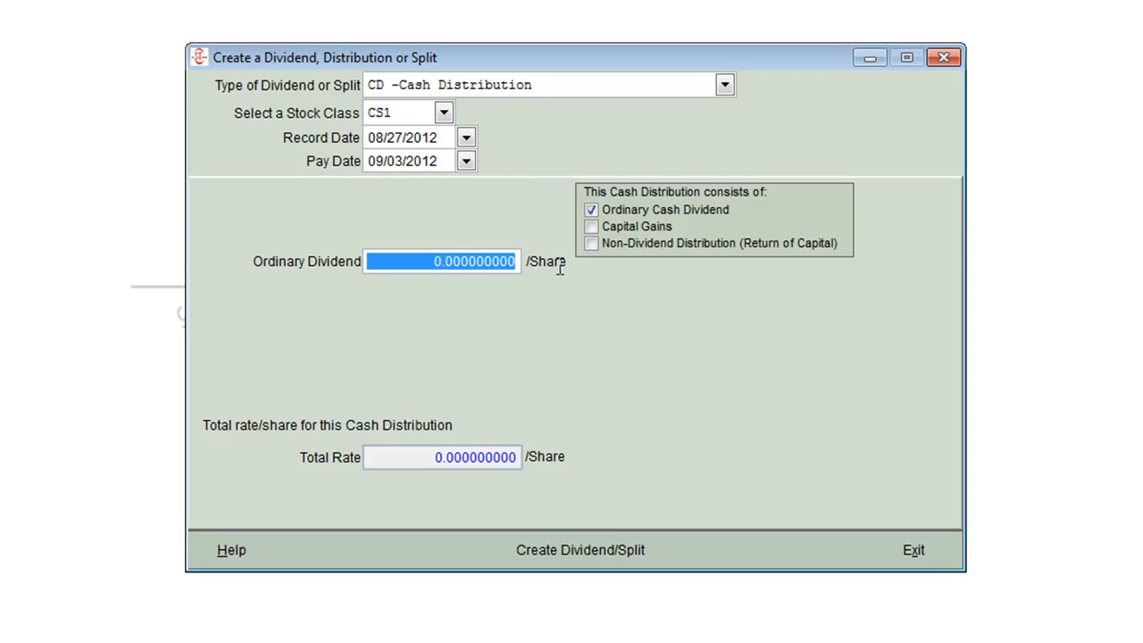
text(1 .)
key(Tab)
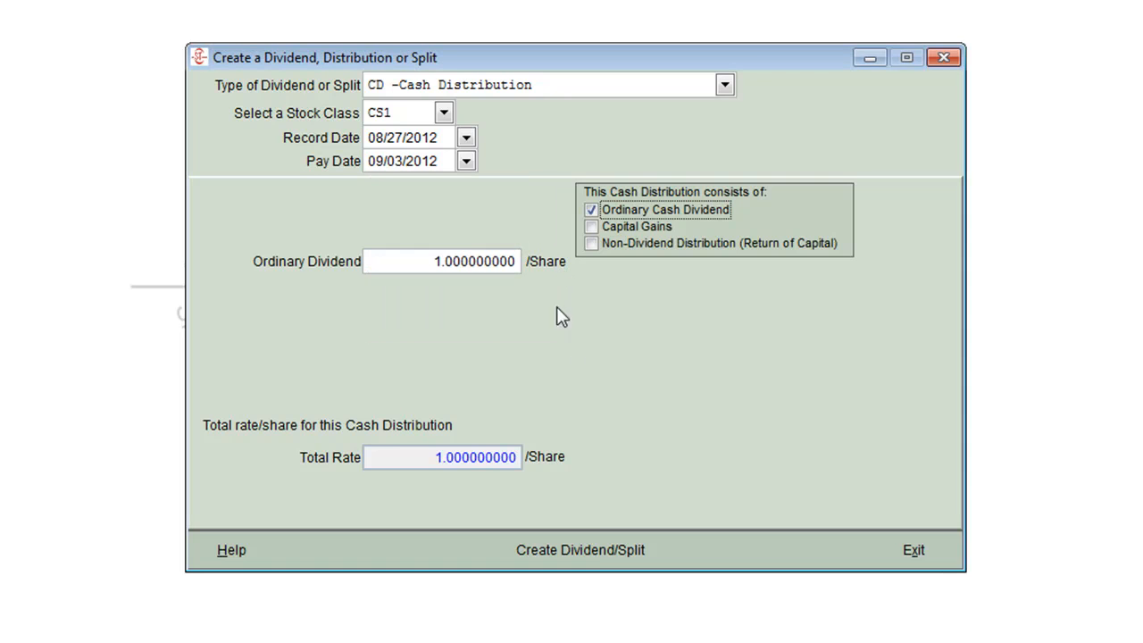
click(591, 549)
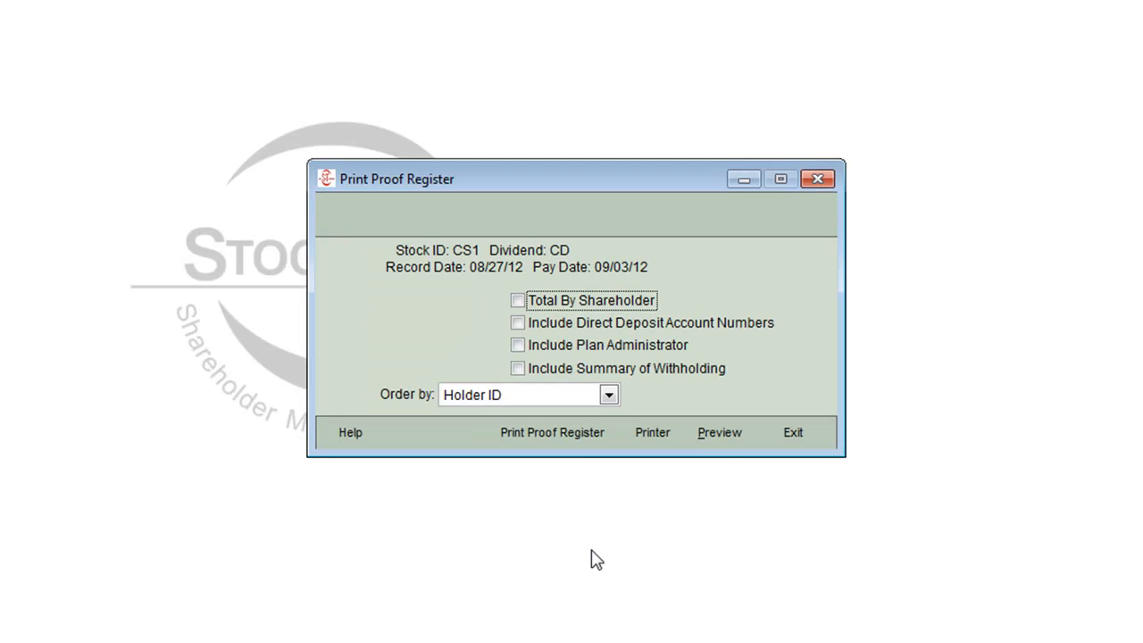
Preview the cash dividend's proof register ordered by Holder ID, view it at 150%, and close it
click(721, 432)
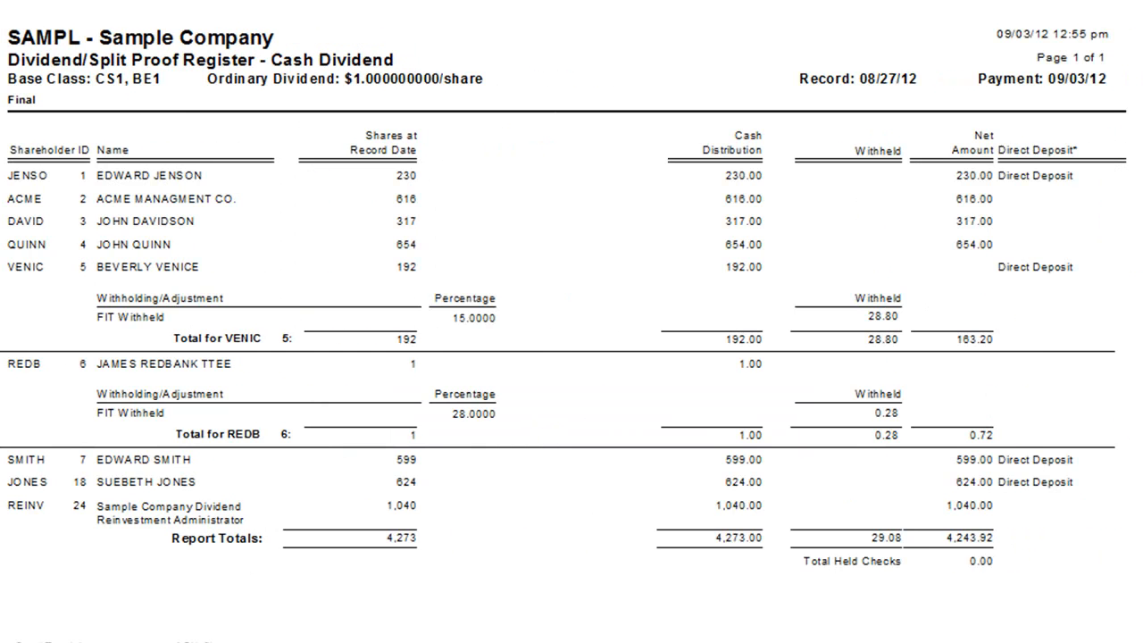
click(274, 1)
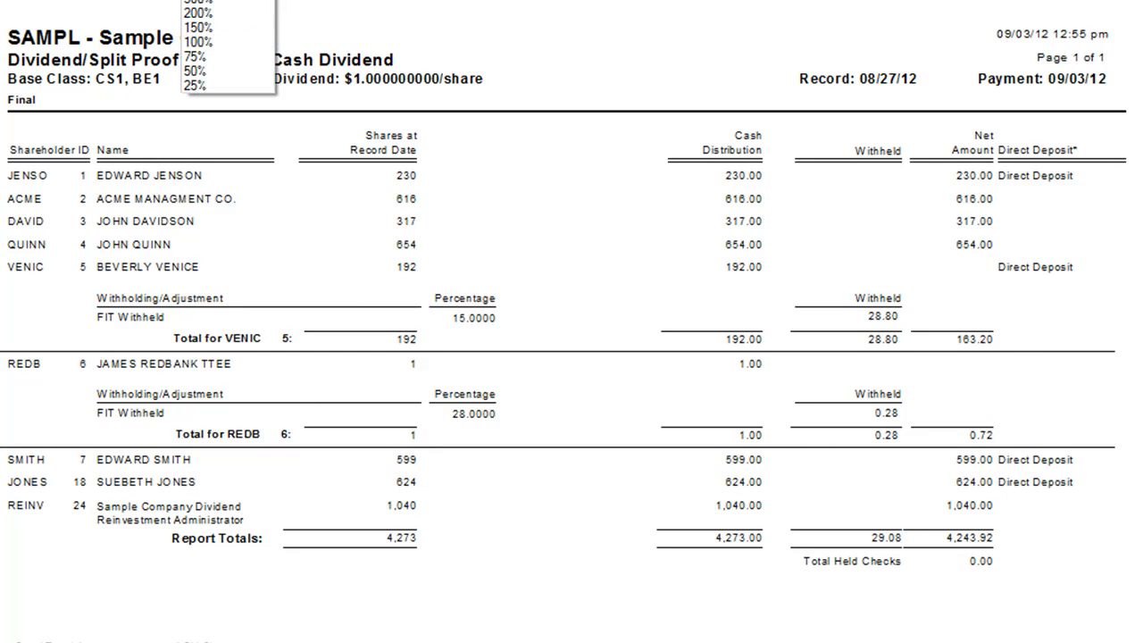
click(229, 30)
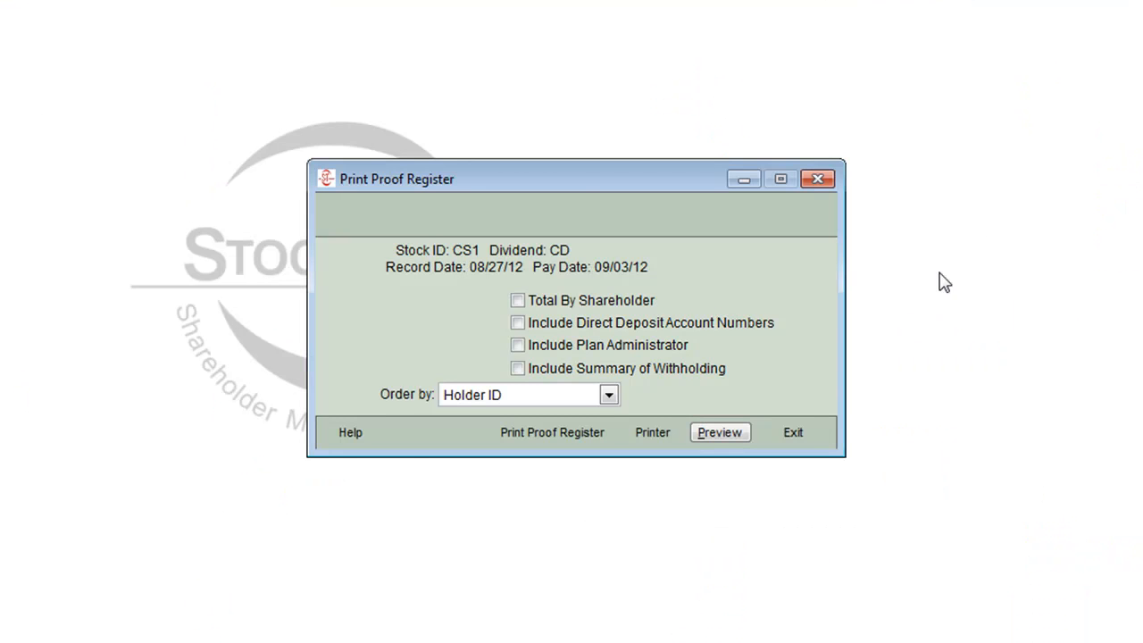
click(804, 436)
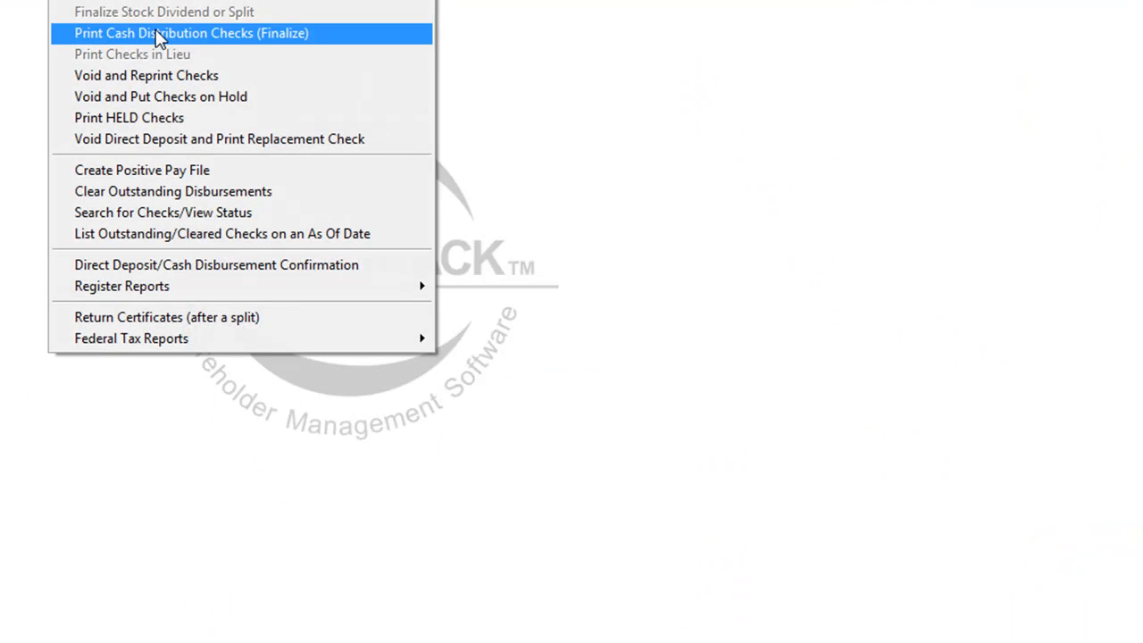
Finalize the CS1 cash distribution by printing its 5 checks in Holder ID order, starting at check number 7777
click(174, 34)
click(401, 256)
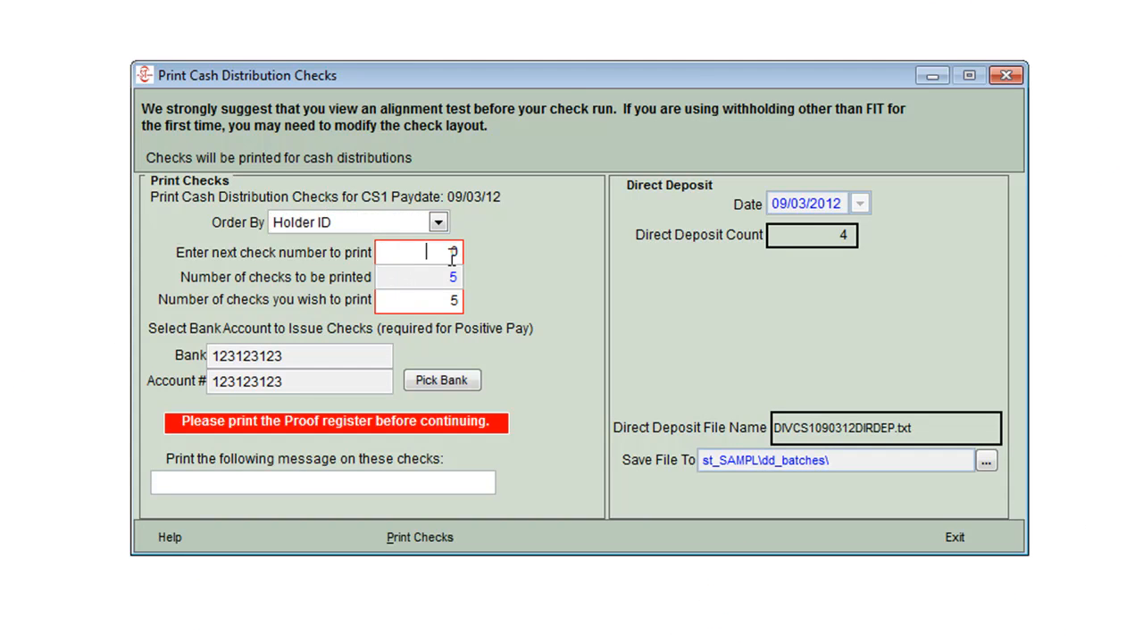
text(7777)
key(Tab)
click(421, 532)
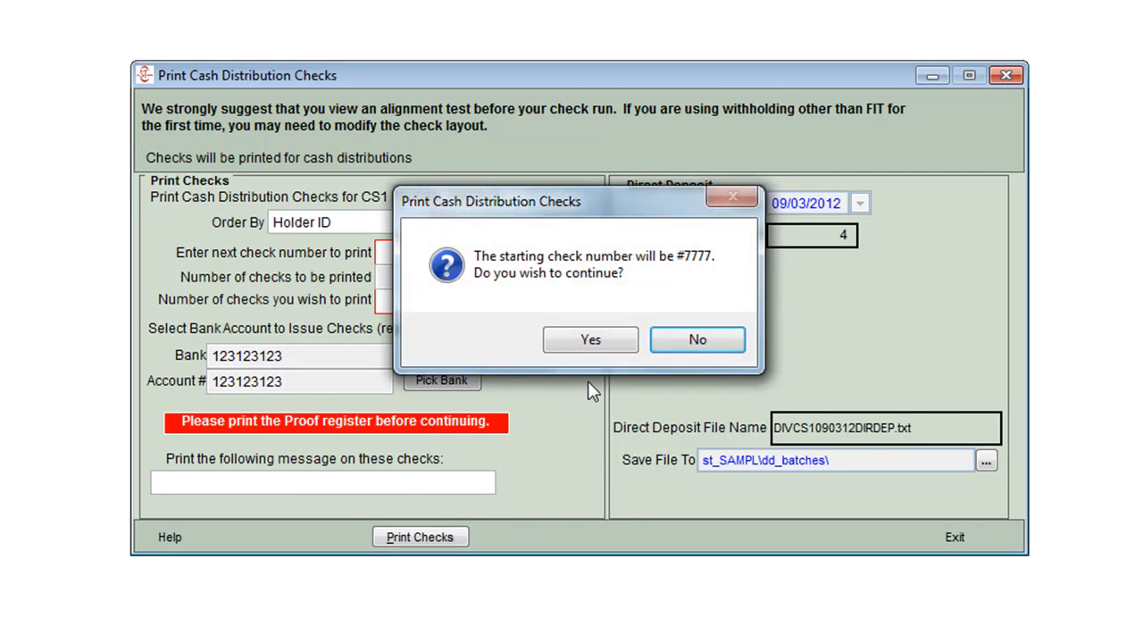
click(611, 348)
click(563, 345)
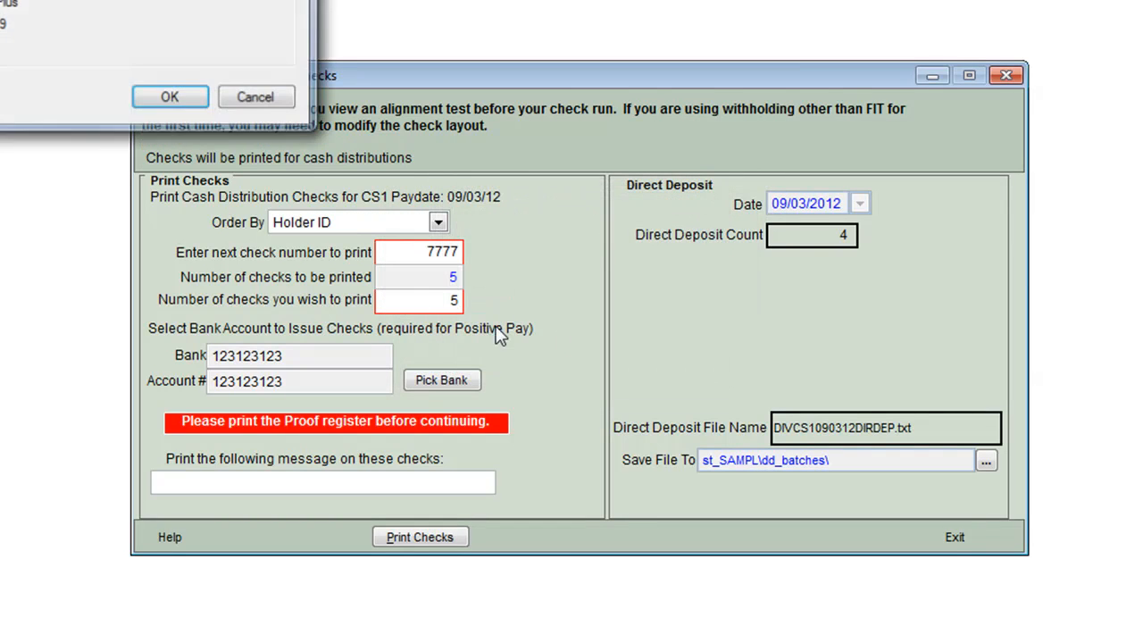
click(191, 102)
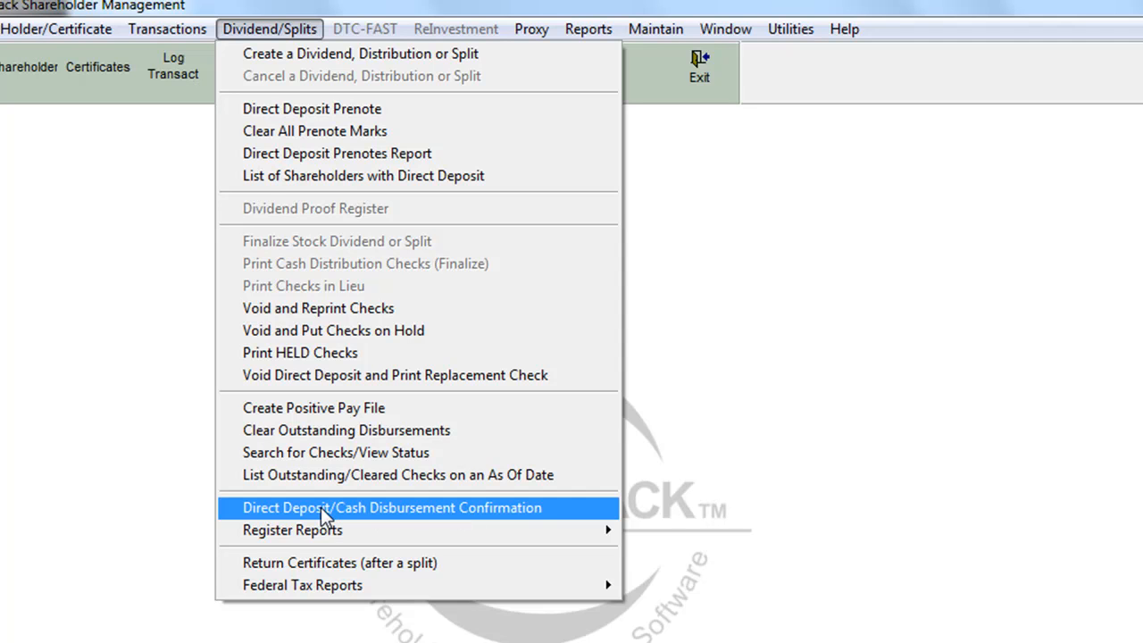
mouse_move(338, 526)
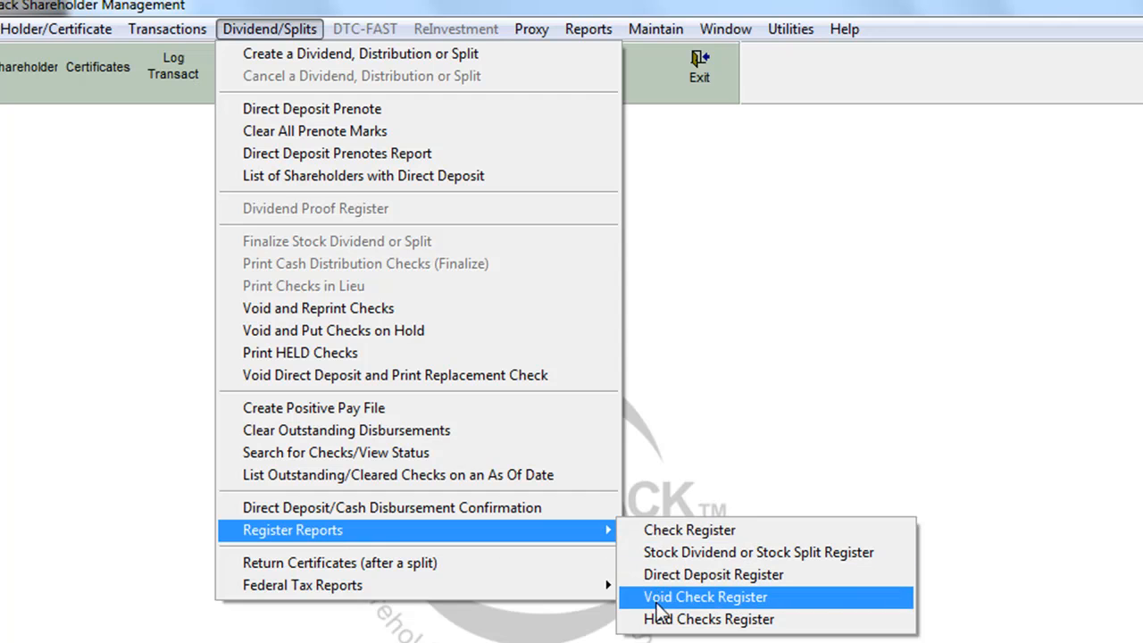
click(757, 348)
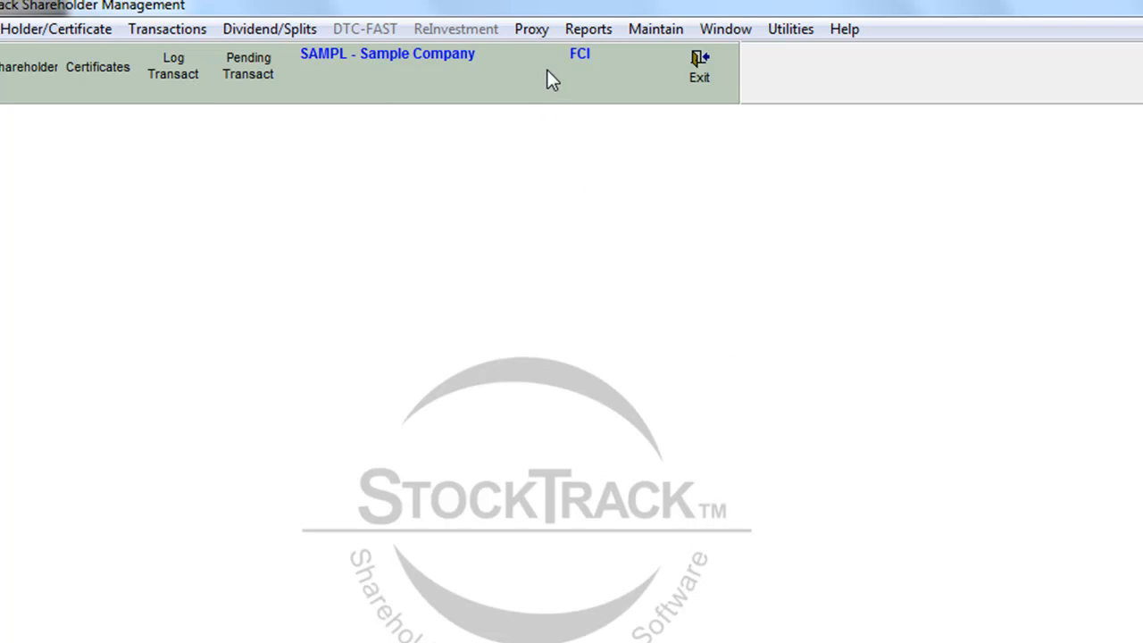
Open proxy vote entry and look up the shareholder who holds 305 total votes
click(533, 31)
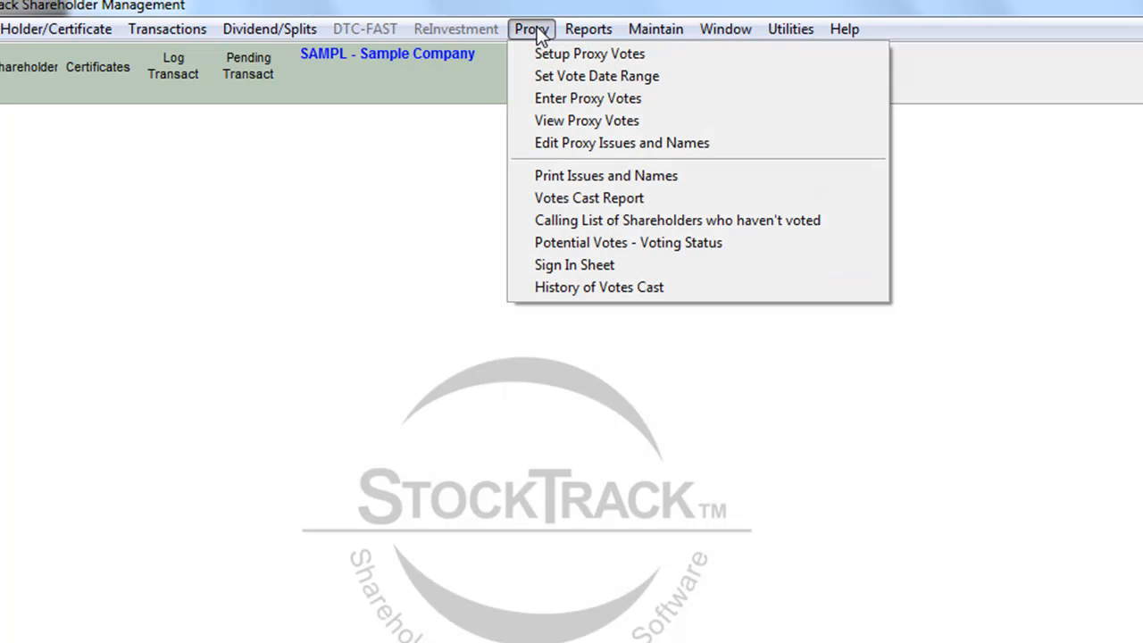
click(558, 101)
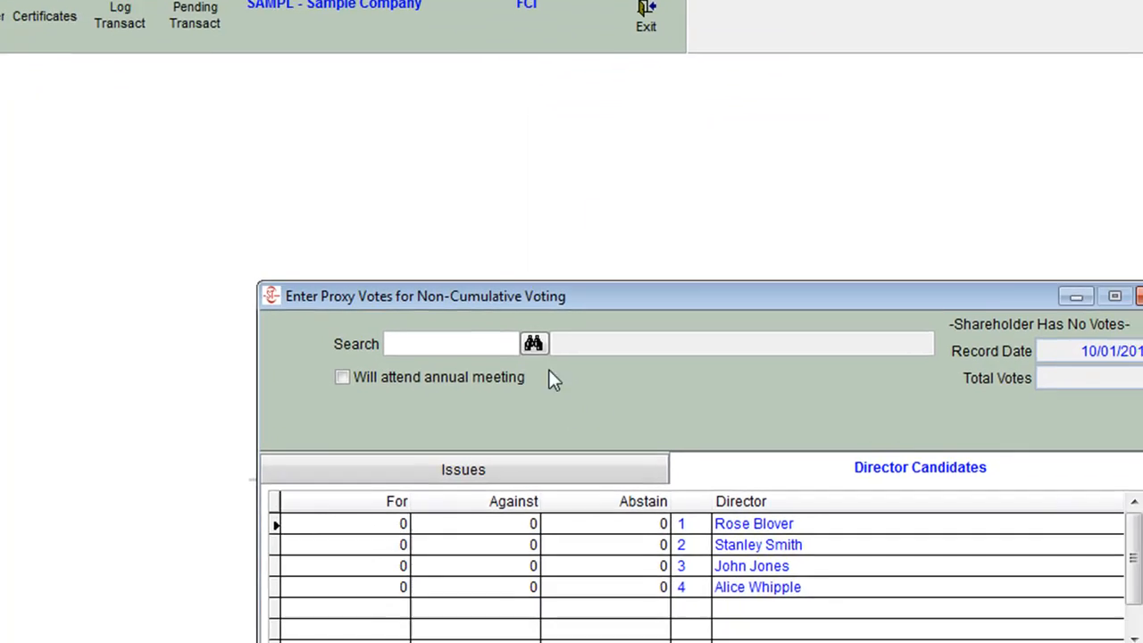
click(584, 393)
double_click(401, 236)
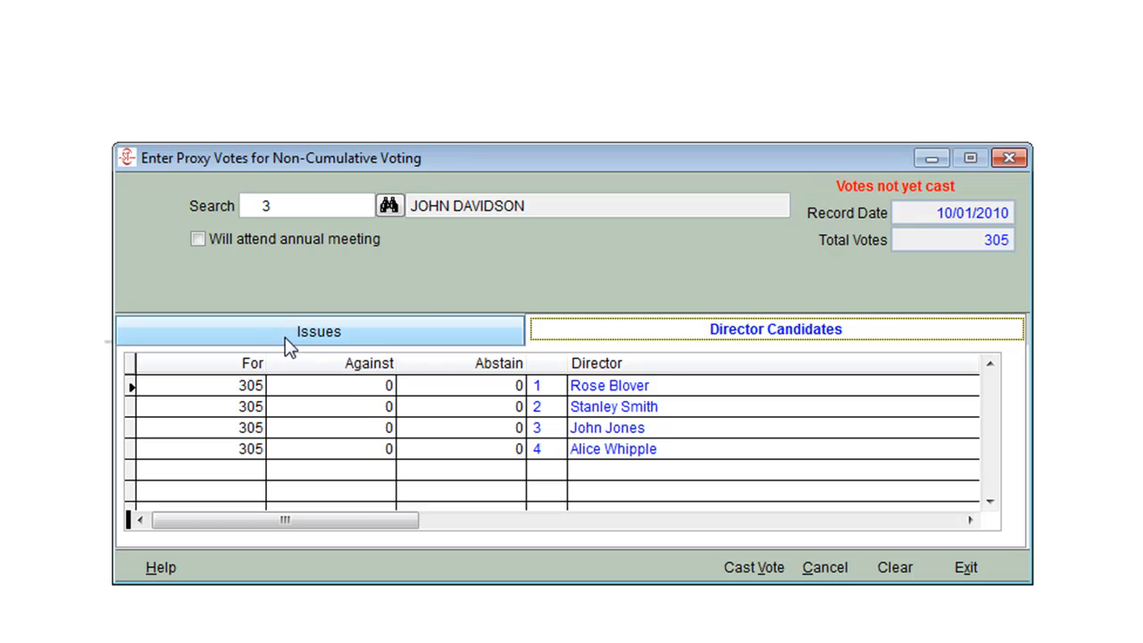
Assign the shareholder's 305 votes in favor of the issue "Add 10 additional board members", clearing the votes against it
click(285, 340)
click(308, 406)
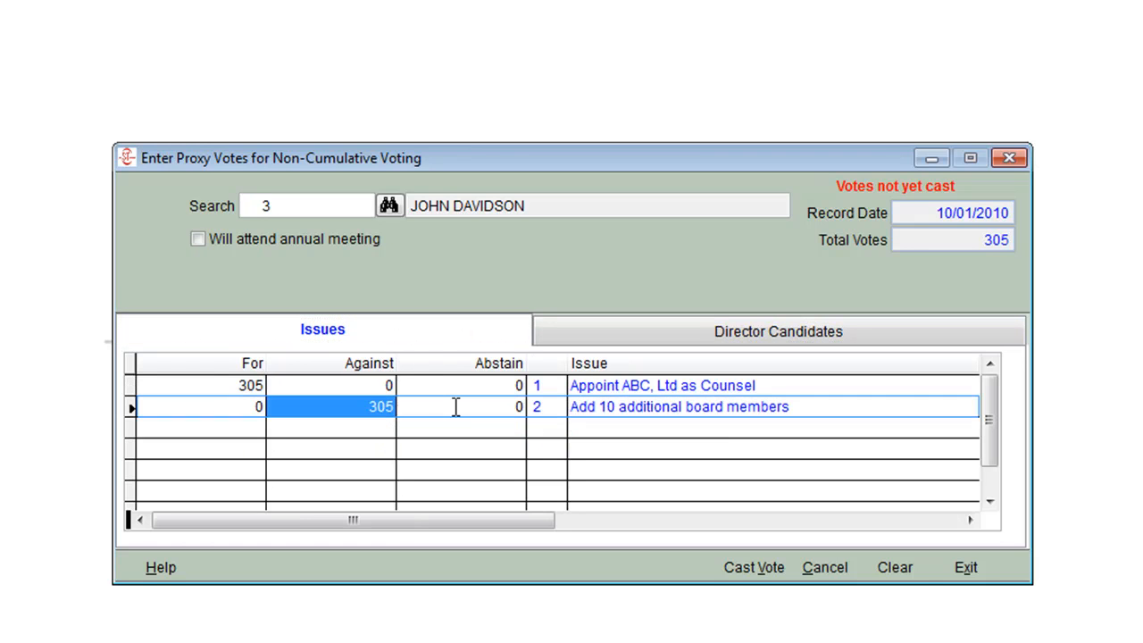
key(Delete)
click(205, 407)
text(305)
key(Tab)
Cast and accept the shareholder's proxy votes, and close proxy vote entry
click(752, 571)
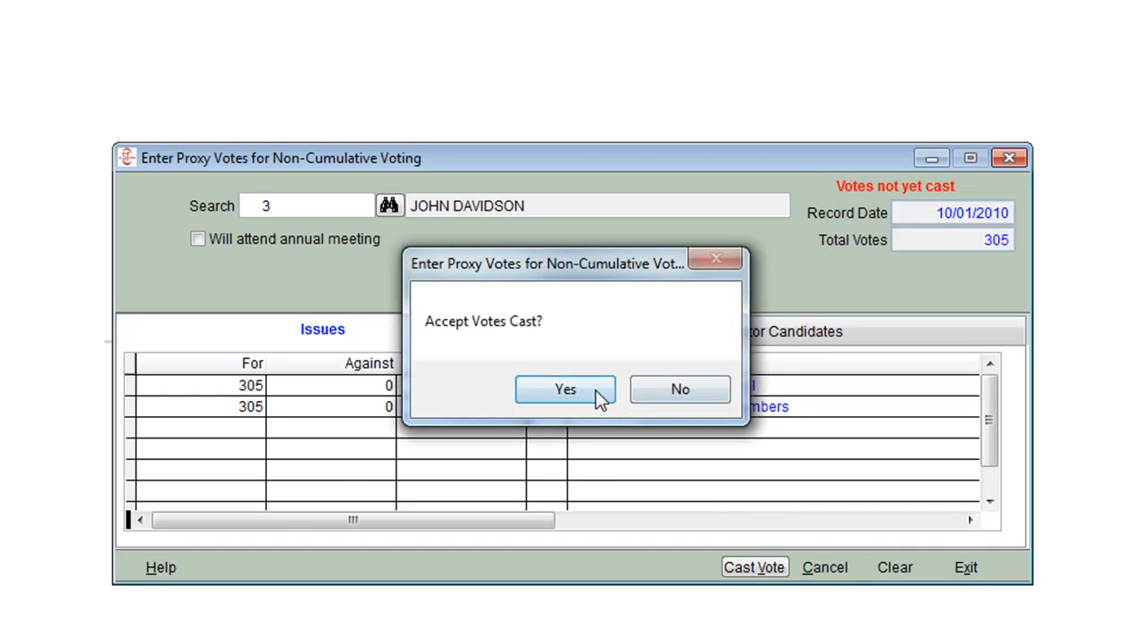
click(565, 389)
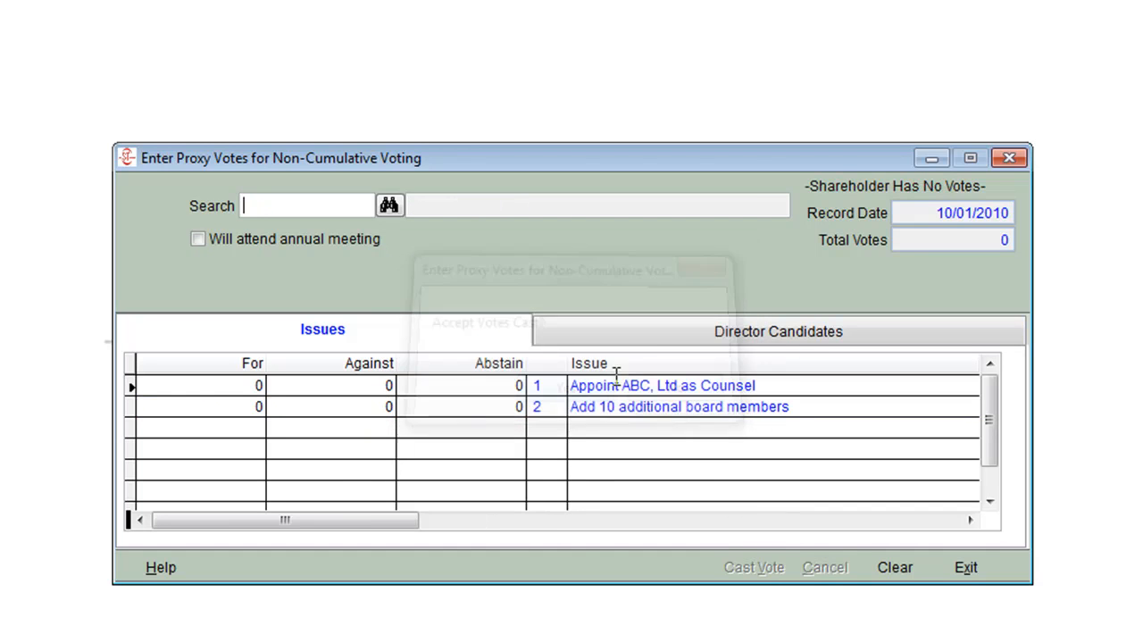
click(966, 568)
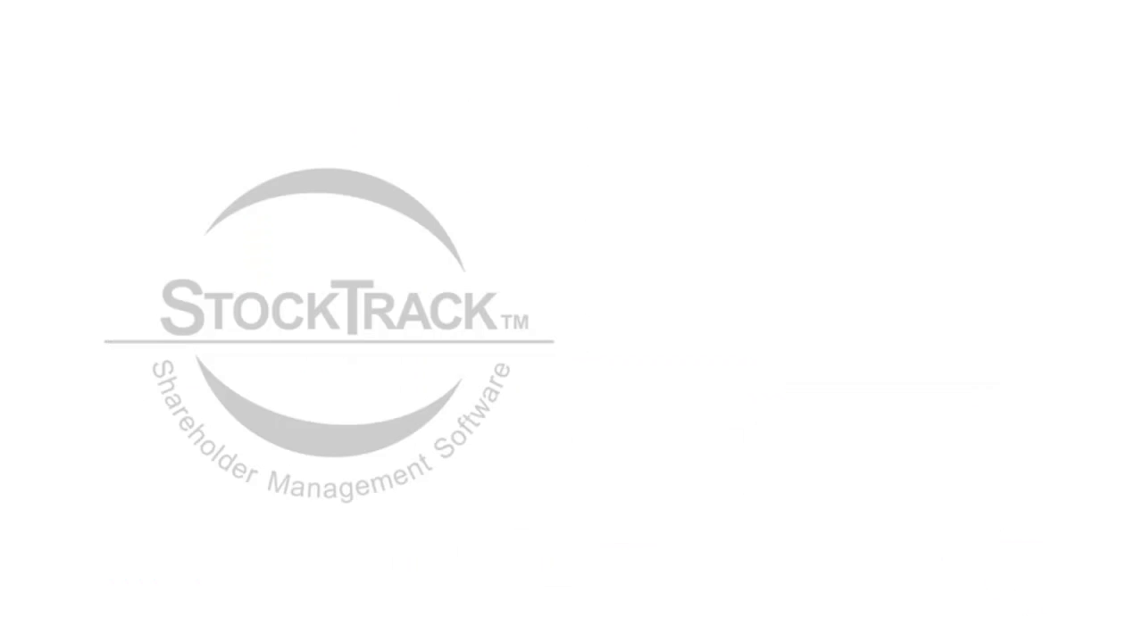
click(306, 49)
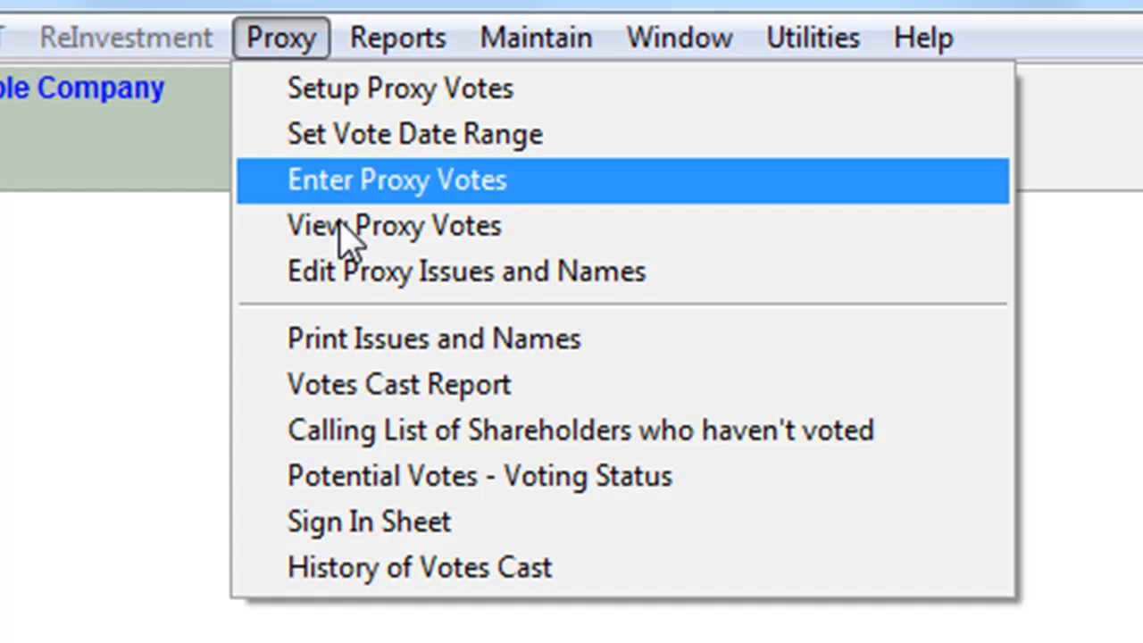
Open the Export Merge File utility and deselect all of its export fields
click(853, 49)
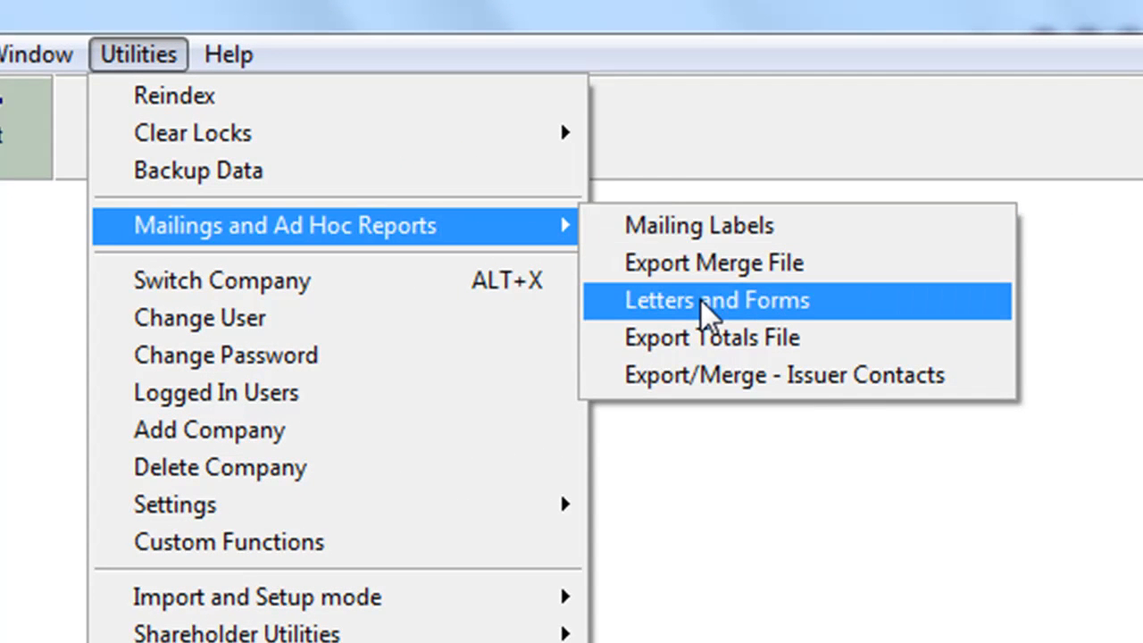
click(684, 267)
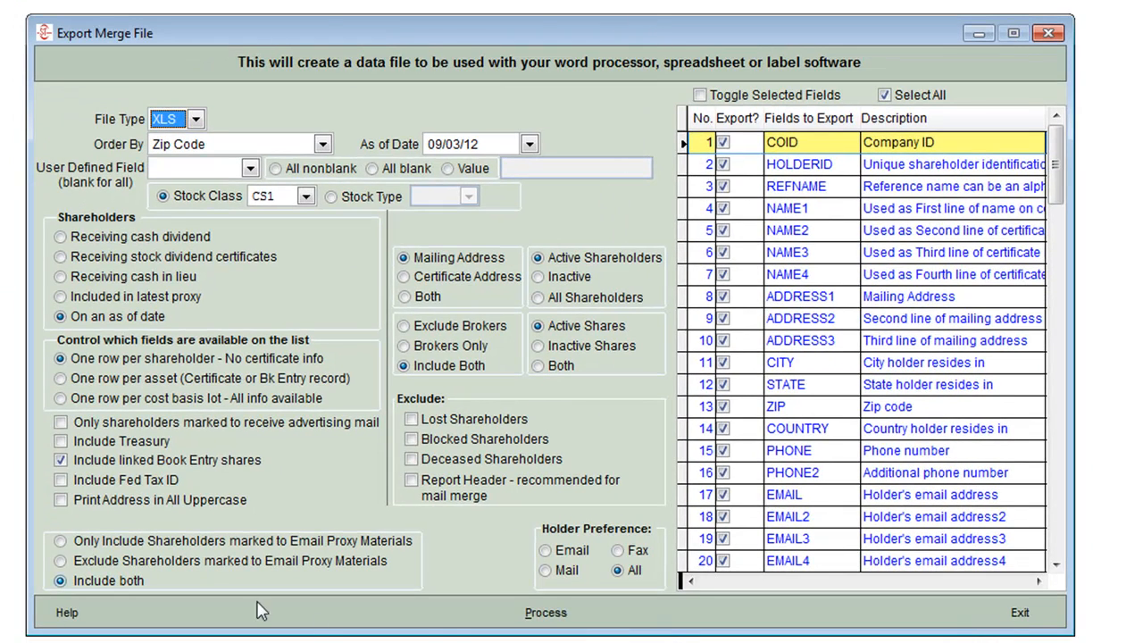
click(887, 96)
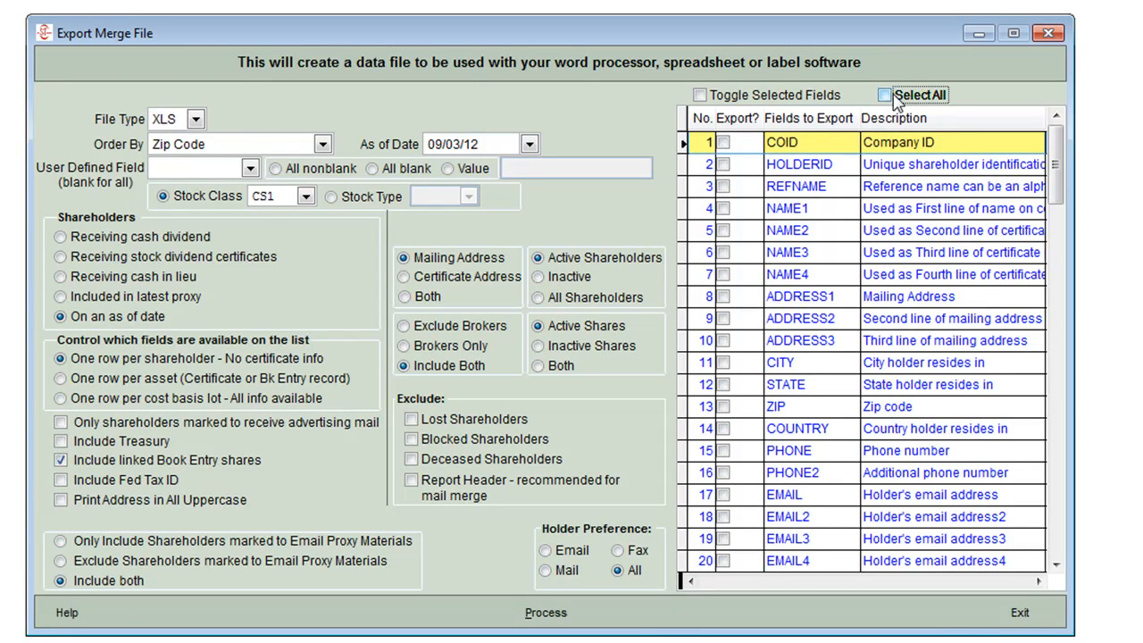
Include the NAME1, ADDRESS1, CITY, STATE, ZIP, PHONE and TOTSHARES fields in the merge file export
click(723, 209)
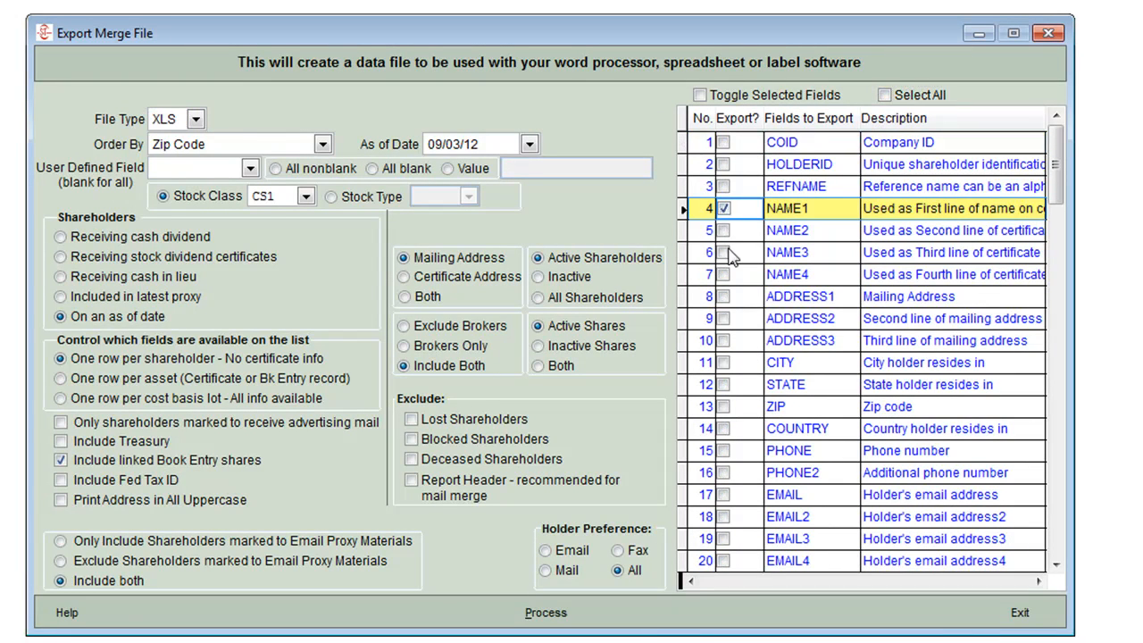
click(723, 296)
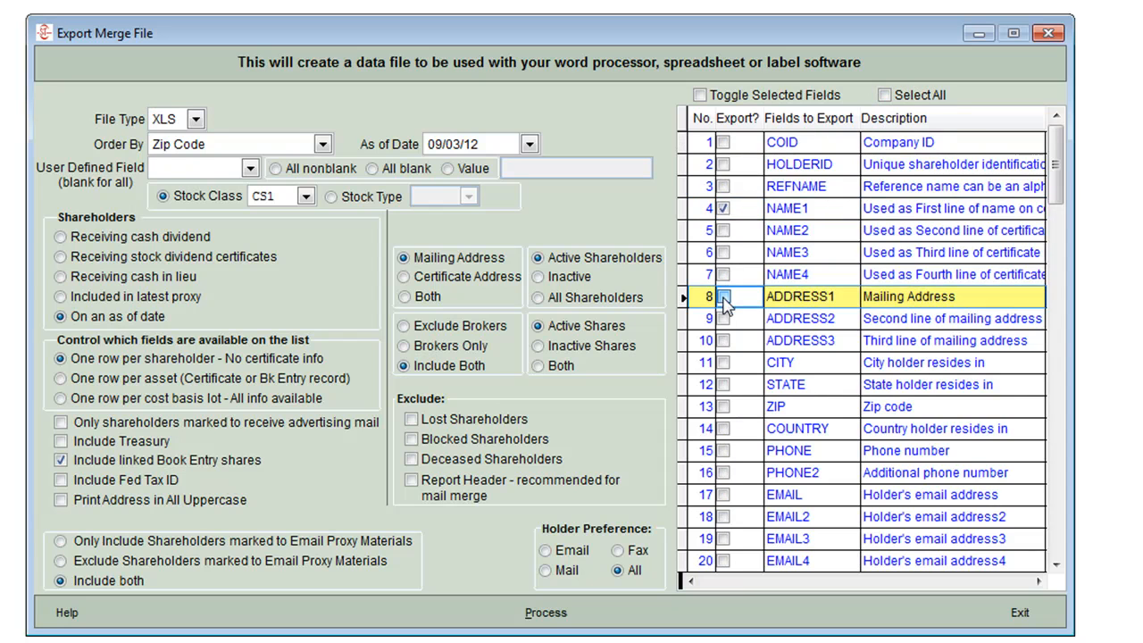
click(724, 362)
click(723, 384)
click(723, 407)
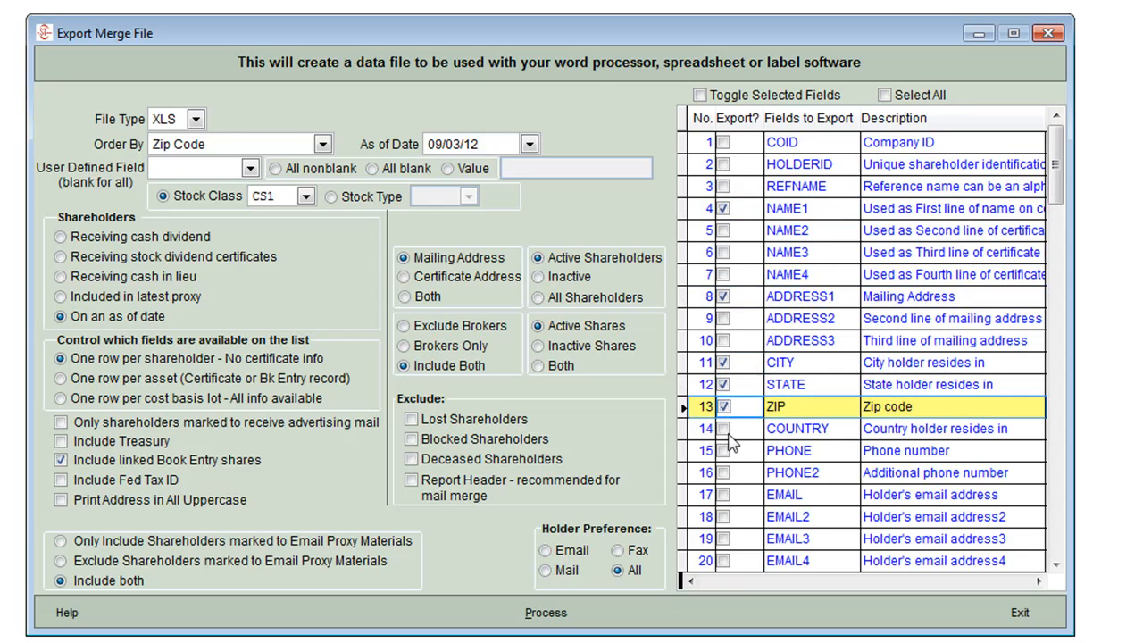
click(723, 451)
drag(1061, 178, 1058, 446)
click(722, 561)
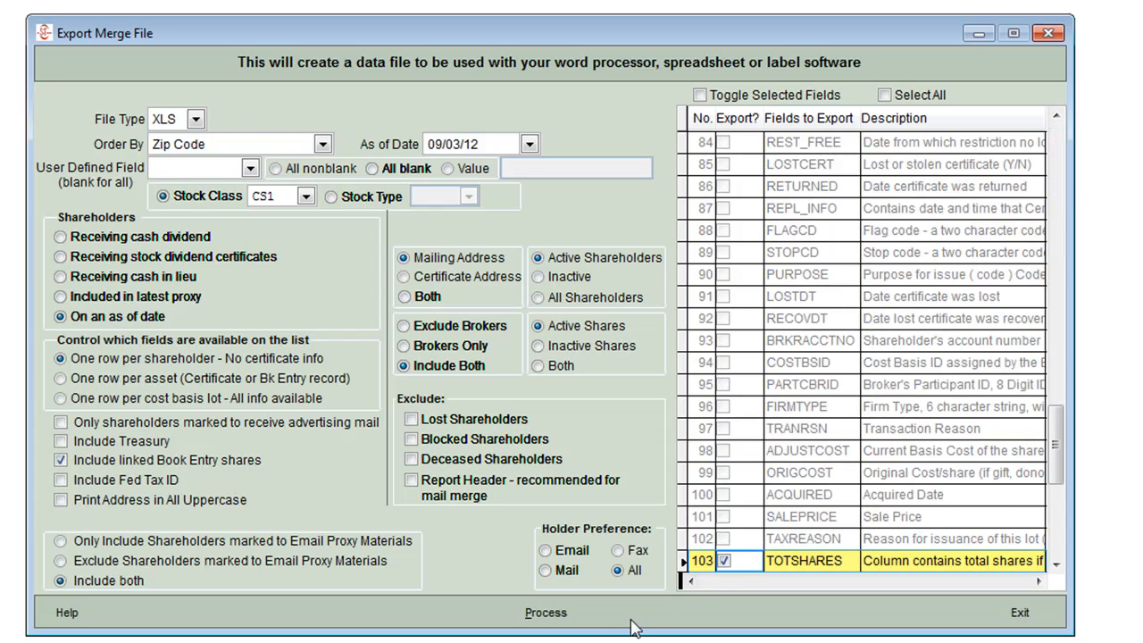
Process the XLS merge file export and close the resulting Excel workbook
click(546, 614)
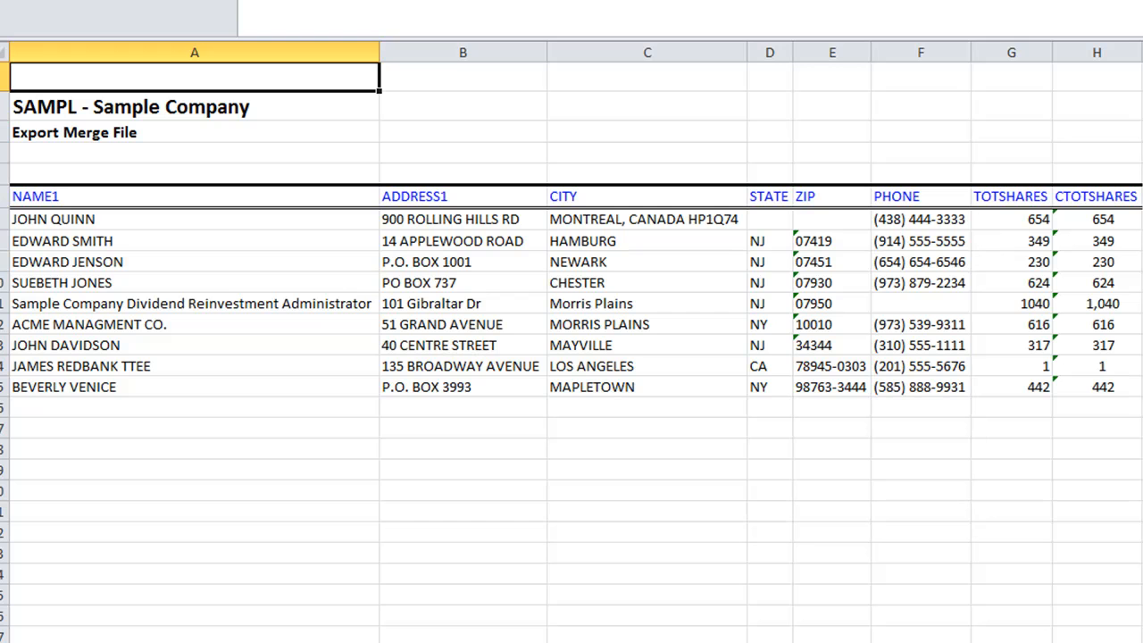
key(alt+F4)
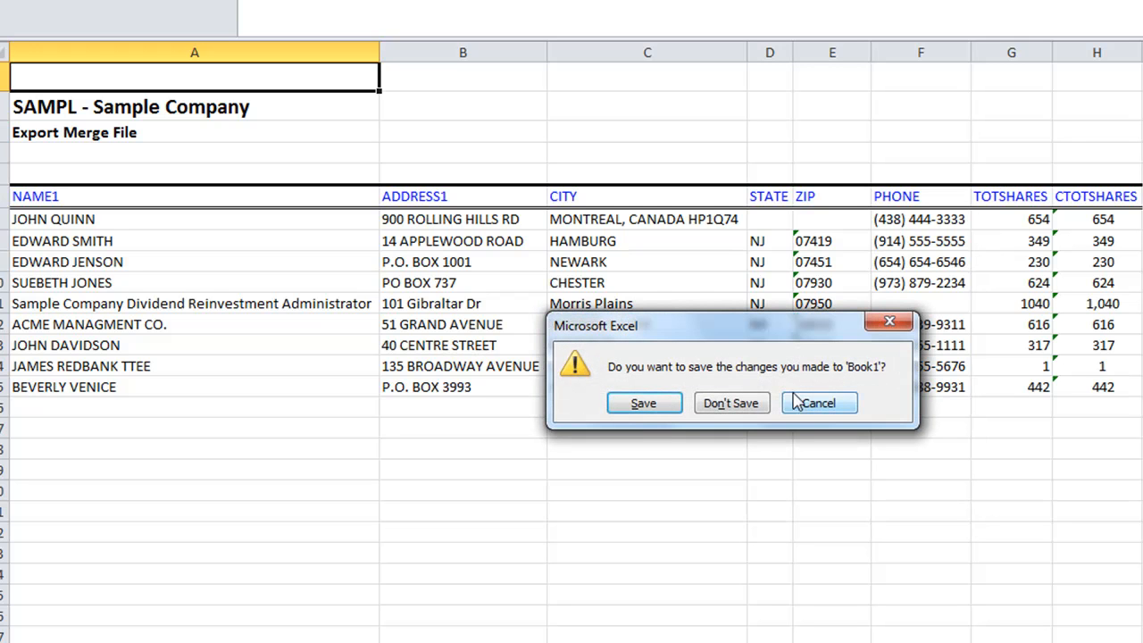